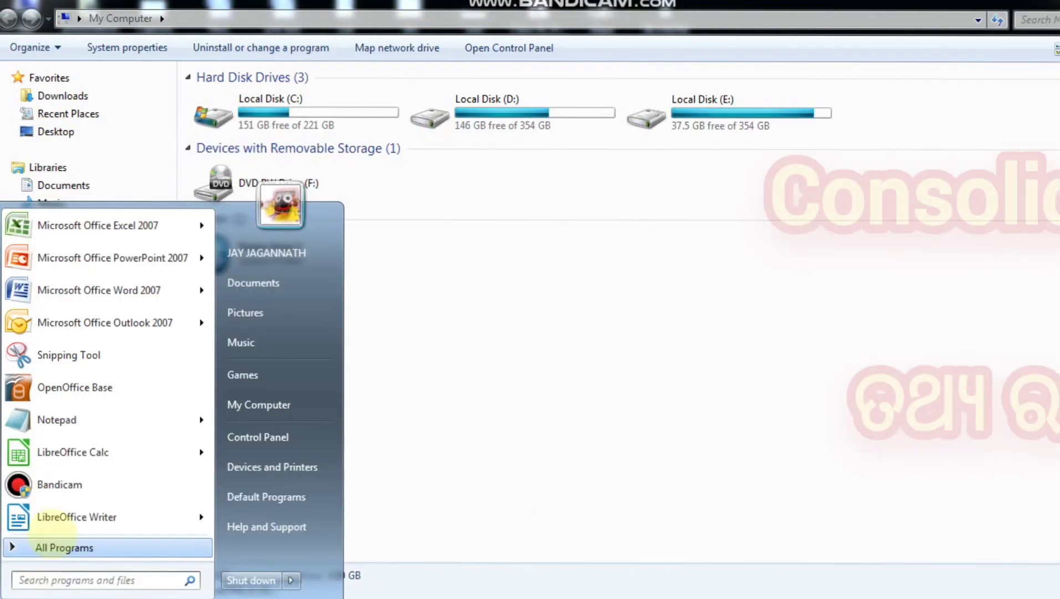
- Type the heading CONSOLIDATION DATA into cell F10 of the blank workbook
{"action": "type", "text": "CONS"}
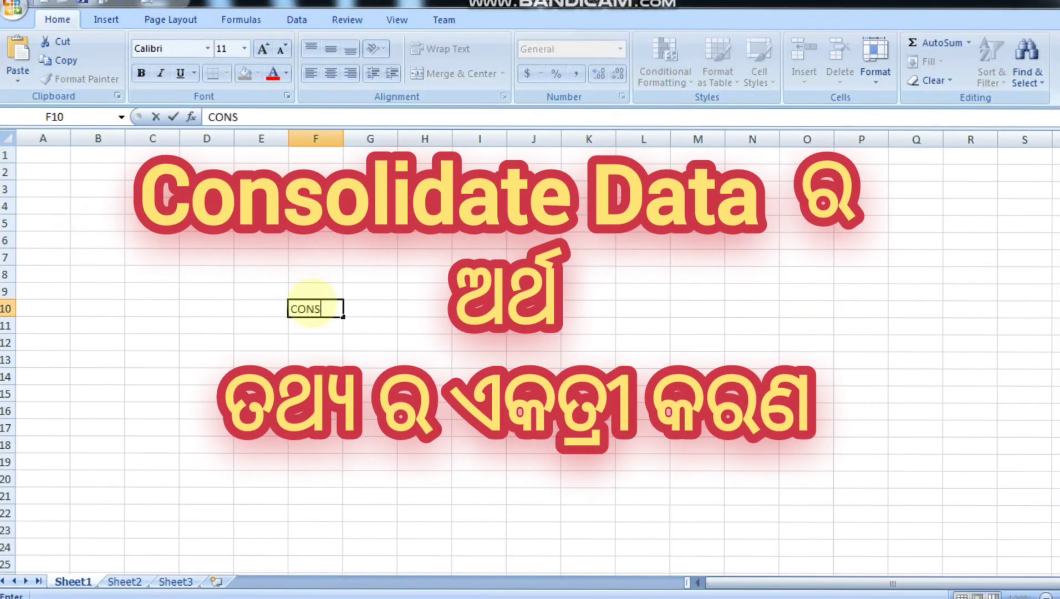
{"action": "type", "text": "OLIDATION DATA"}
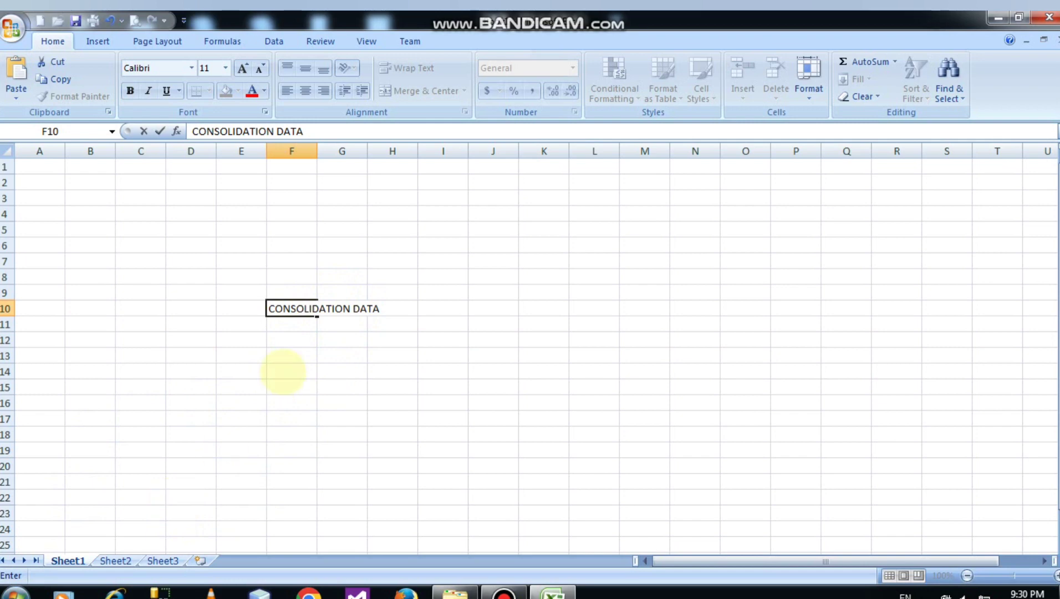
- Apply All Borders to the range B3:D9 and select cell B3 to start the table
{"action": "left_click_drag", "start_coordinate": [239, 308], "coordinate": [345, 327]}
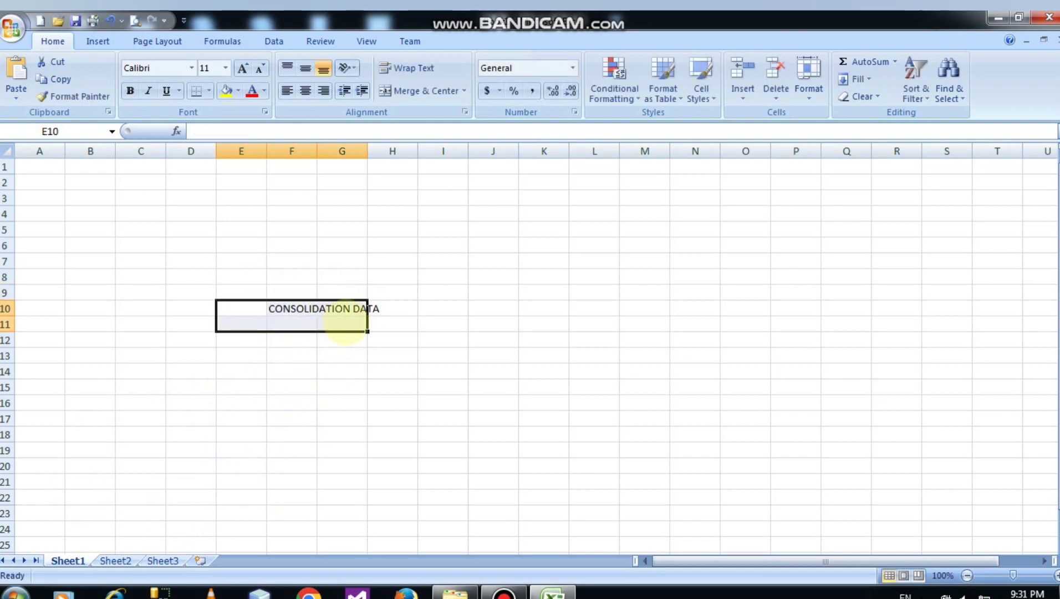
{"action": "left_click", "coordinate": [382, 324]}
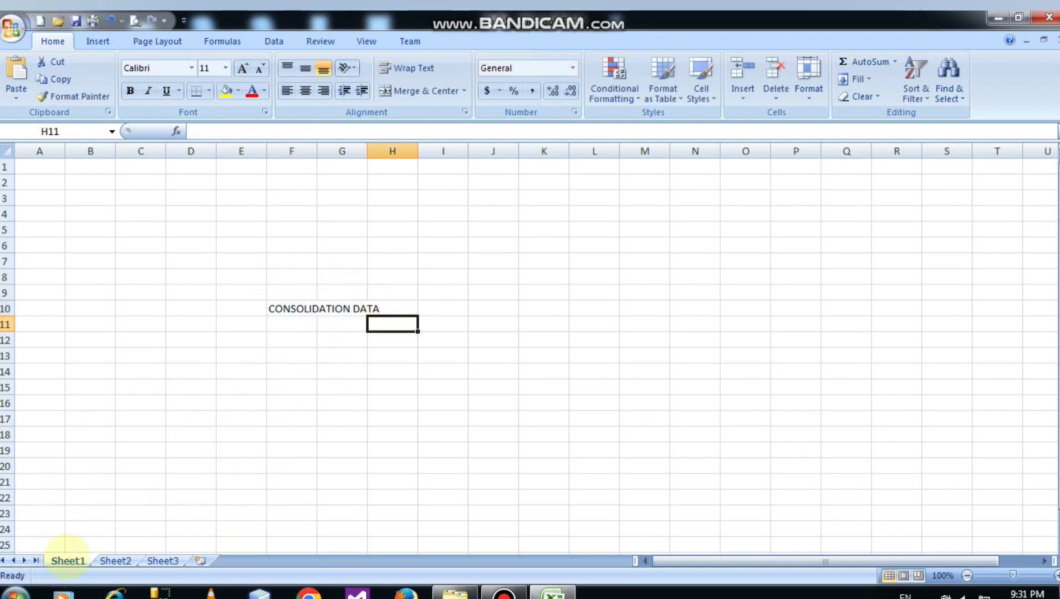
{"action": "left_click_drag", "start_coordinate": [134, 360], "coordinate": [225, 405]}
{"action": "mouse_move", "coordinate": [89, 200]}
{"action": "left_mouse_down"}
{"action": "mouse_move", "coordinate": [92, 219]}
{"action": "mouse_move", "coordinate": [183, 287]}
{"action": "left_mouse_up"}
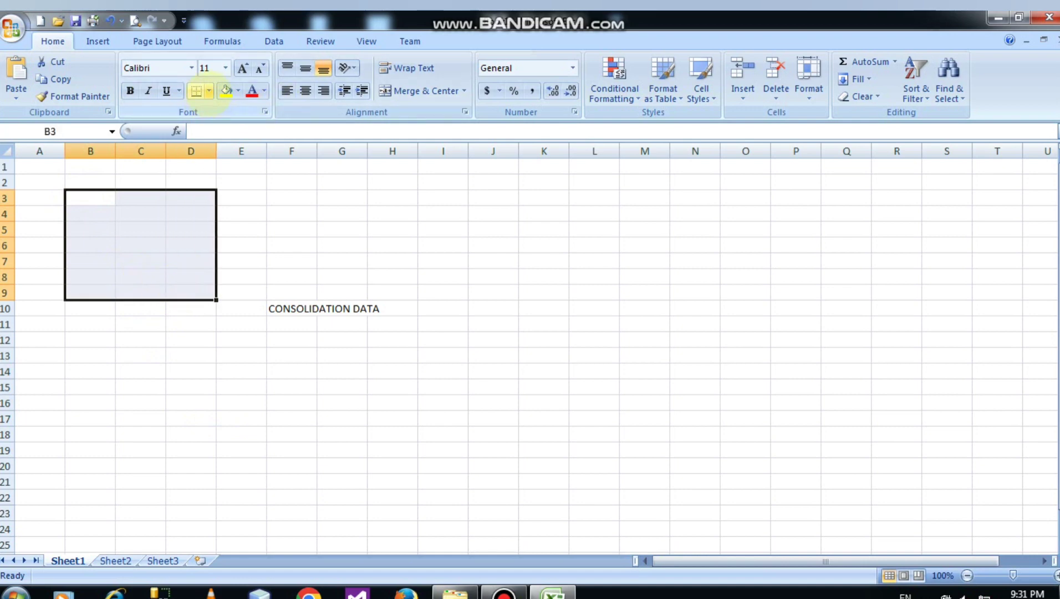
{"action": "left_click", "coordinate": [208, 90]}
{"action": "left_click", "coordinate": [236, 216]}
{"action": "left_click", "coordinate": [88, 201]}
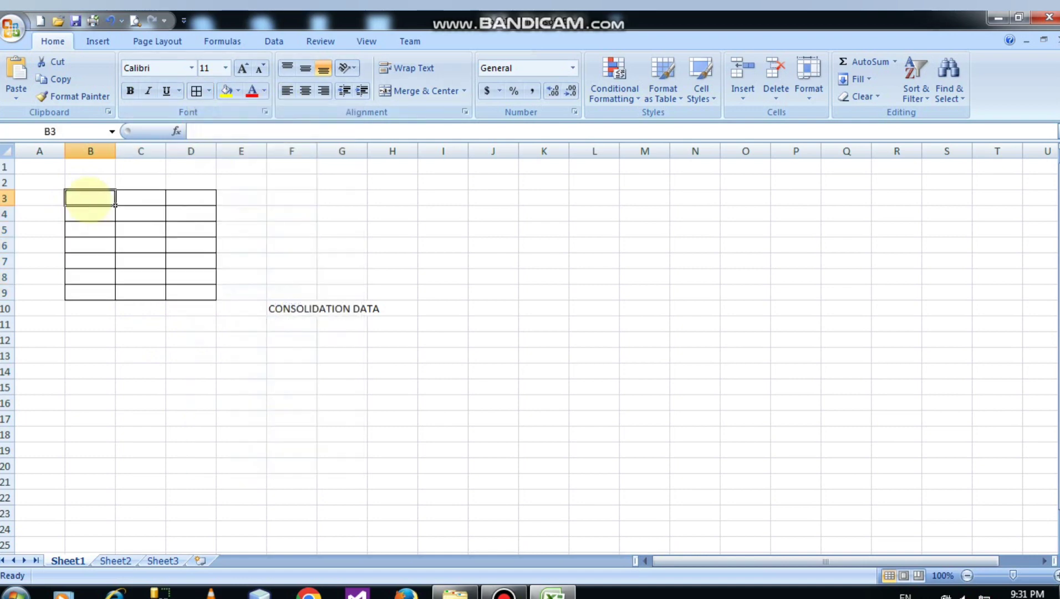
{"action": "left_click", "coordinate": [273, 40]}
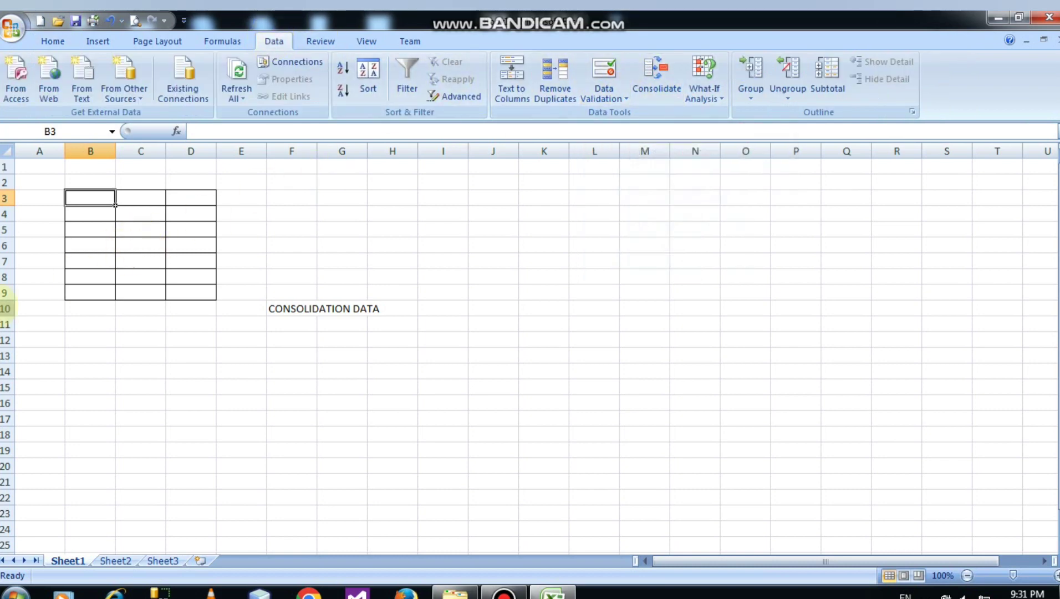
- Enter the headings PRODUCT NAME, UNIT COST and PROFIT, widening columns B and C to fit
{"action": "type", "text": "P"}
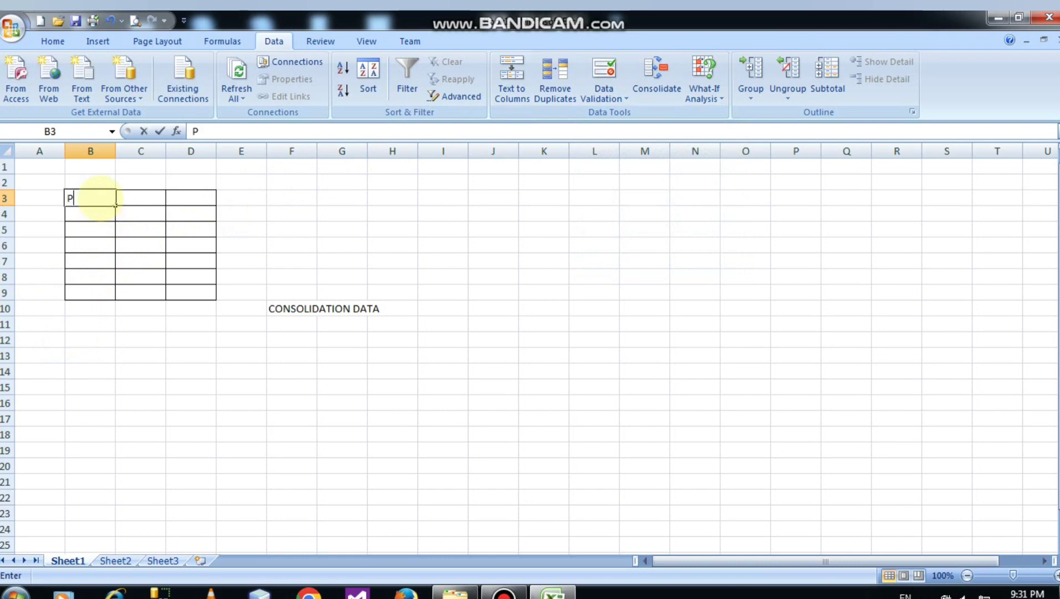
{"action": "type", "text": "RODUCT NAME"}
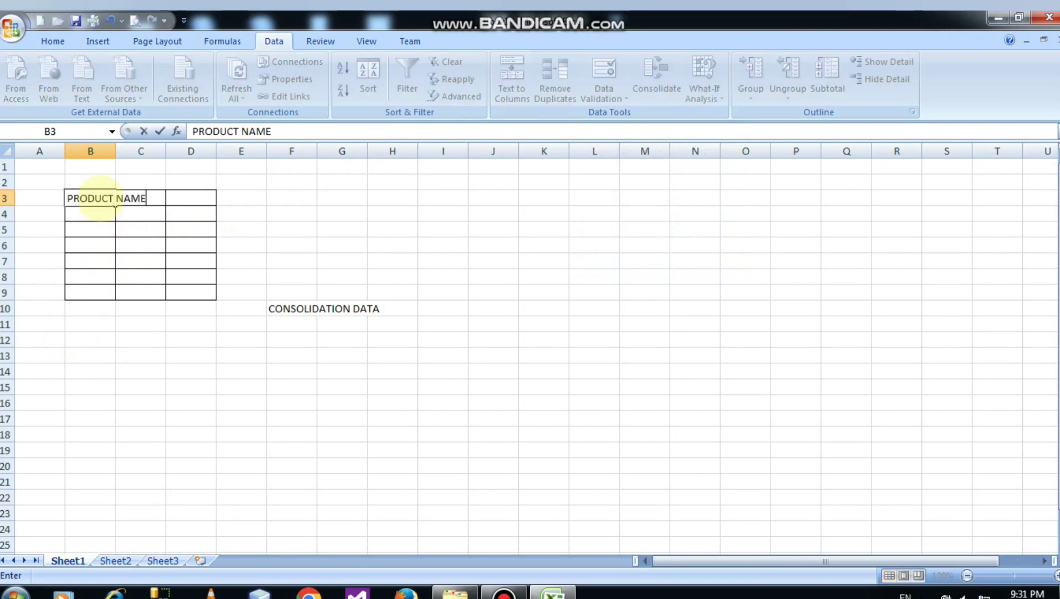
{"action": "double_click", "coordinate": [116, 151]}
{"action": "left_click", "coordinate": [164, 198]}
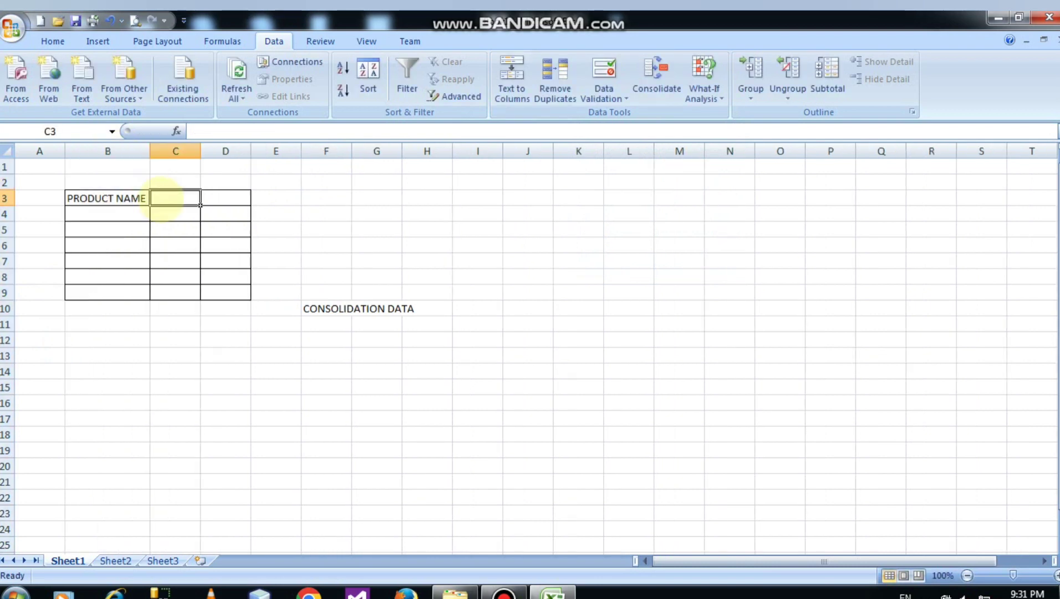
{"action": "type", "text": "UNIT COST"}
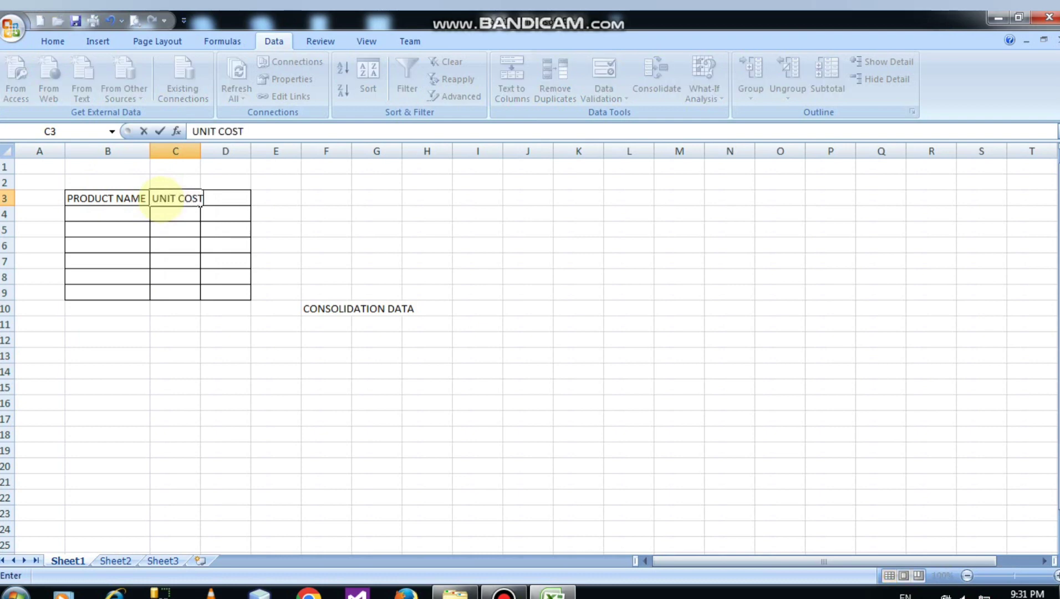
{"action": "left_click", "coordinate": [215, 198]}
{"action": "double_click", "coordinate": [201, 151]}
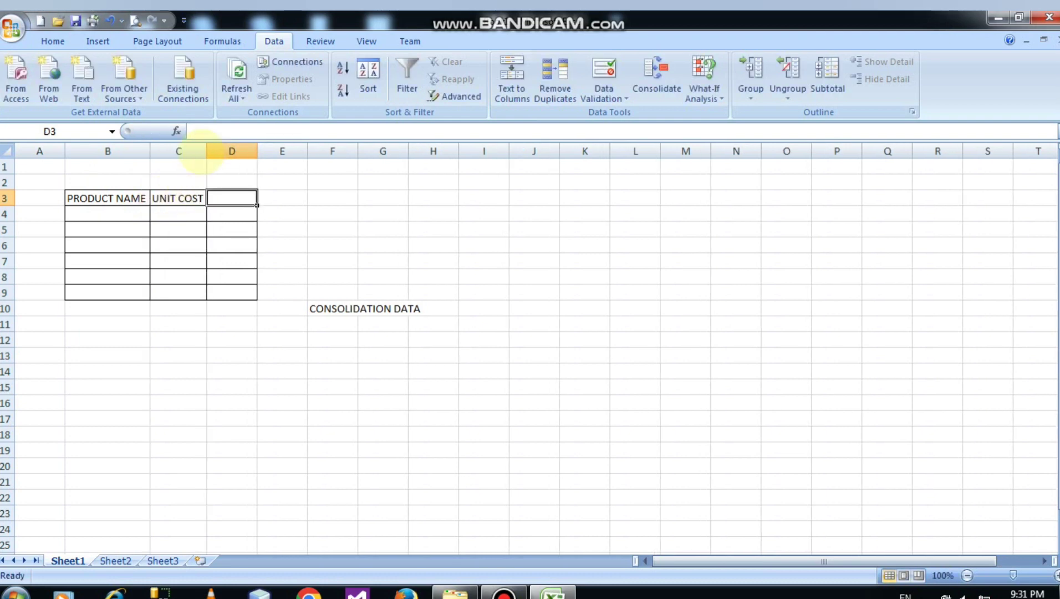
{"action": "type", "text": "FIT"}
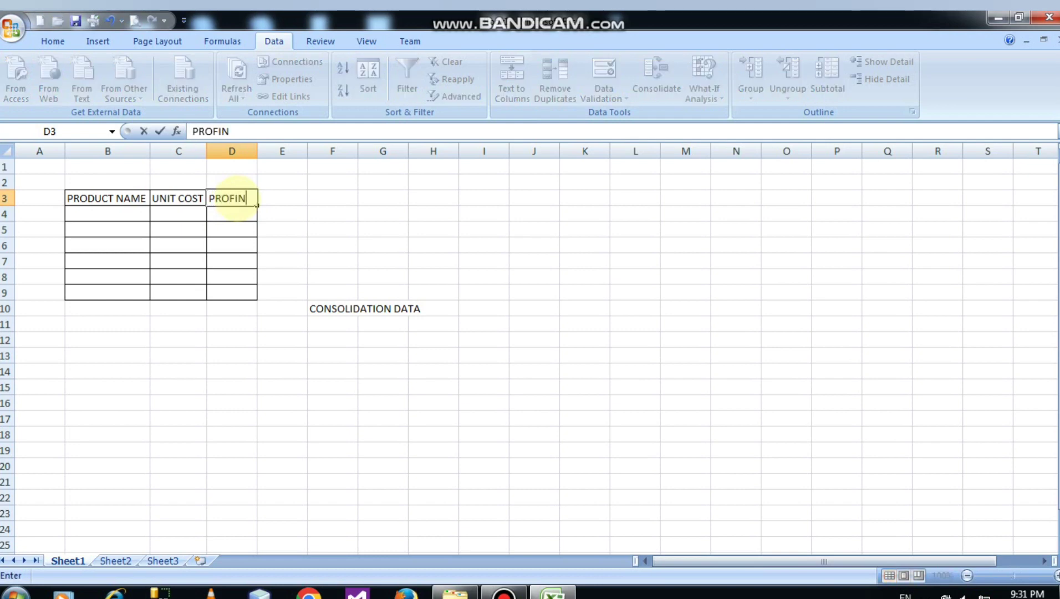
{"action": "left_click", "coordinate": [272, 305]}
- Add DESKTOP with unit cost 25000 and LAPTOP with unit cost 50000
{"action": "left_click", "coordinate": [127, 215]}
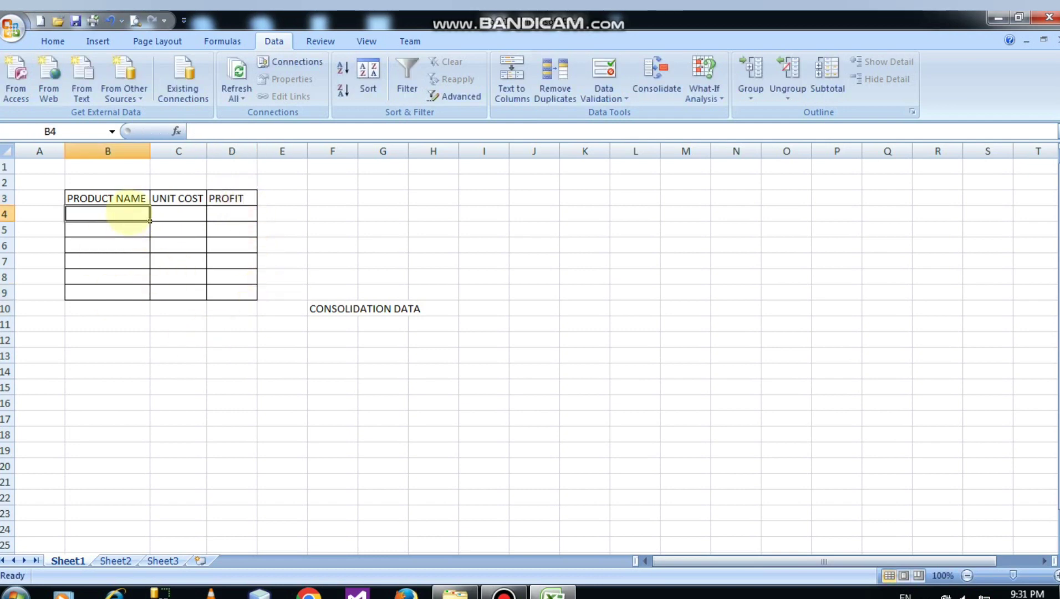
{"action": "type", "text": "DESKTO"}
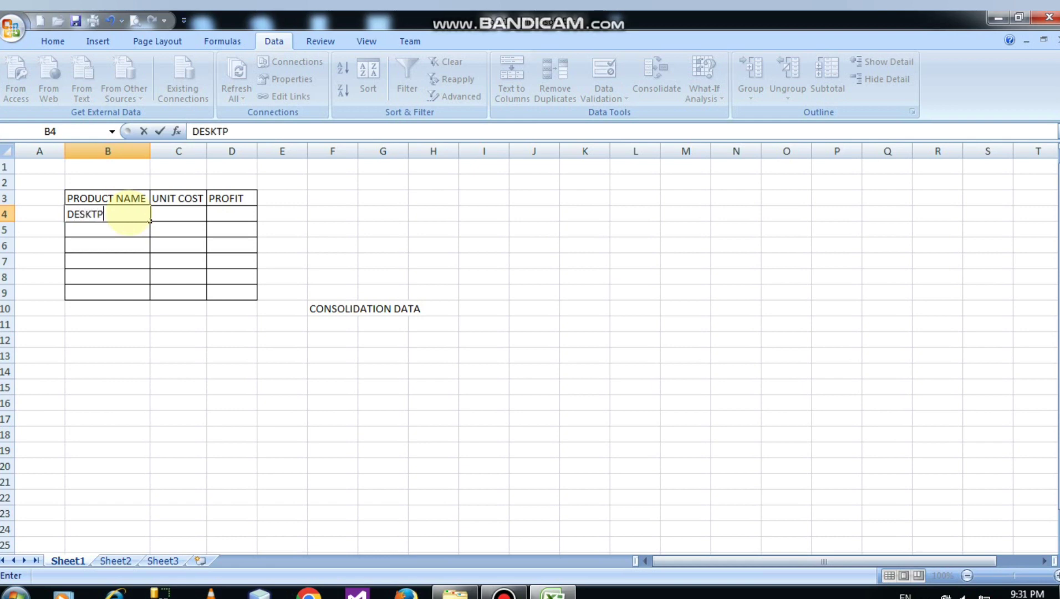
{"action": "type", "text": "P"}
{"action": "key", "text": "Tab"}
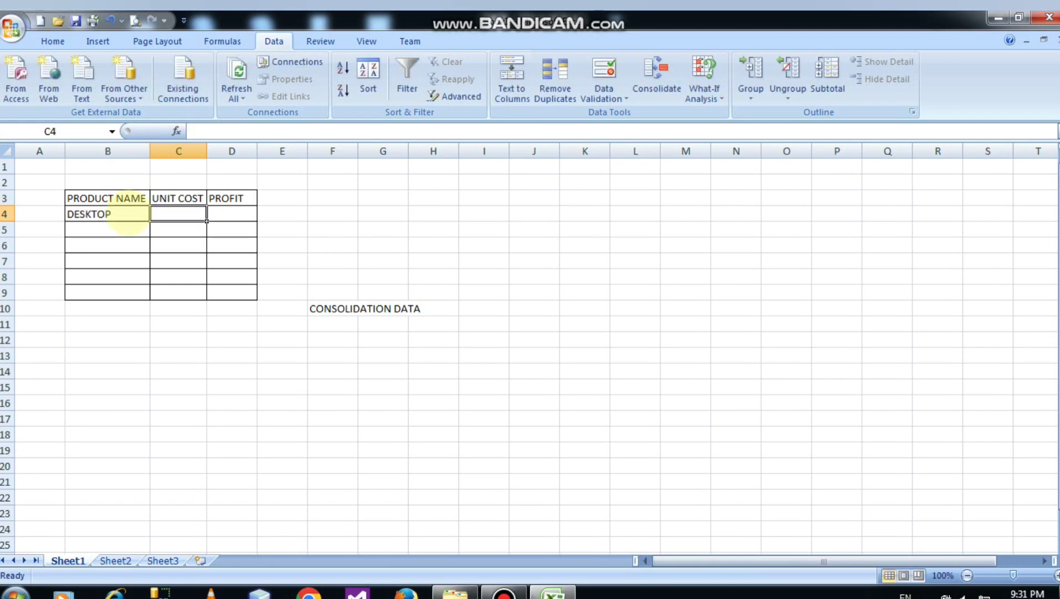
{"action": "type", "text": "25000"}
{"action": "key", "text": "Return"}
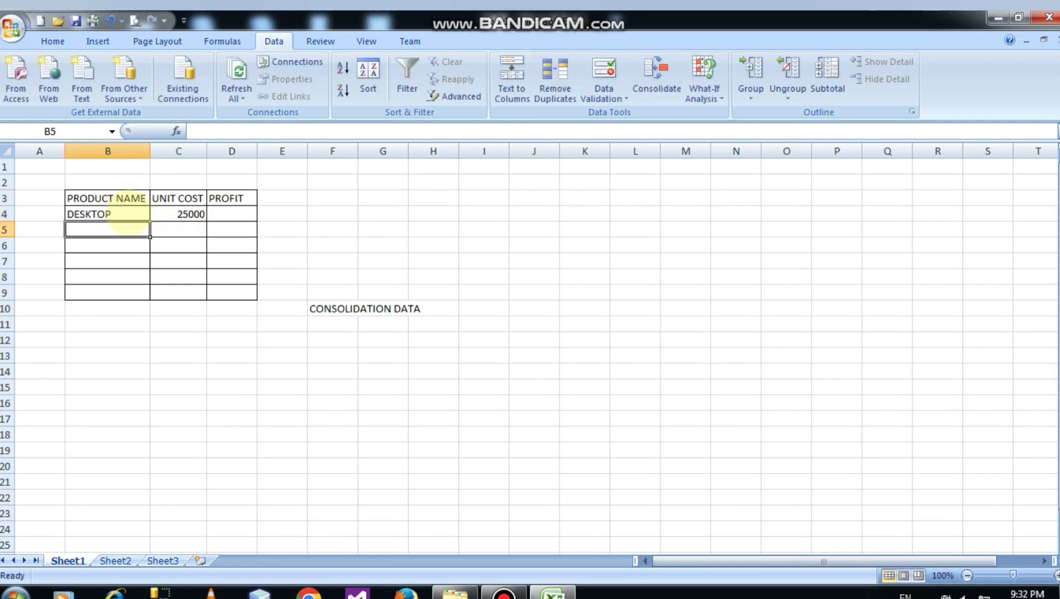
{"action": "type", "text": "LAPTOP"}
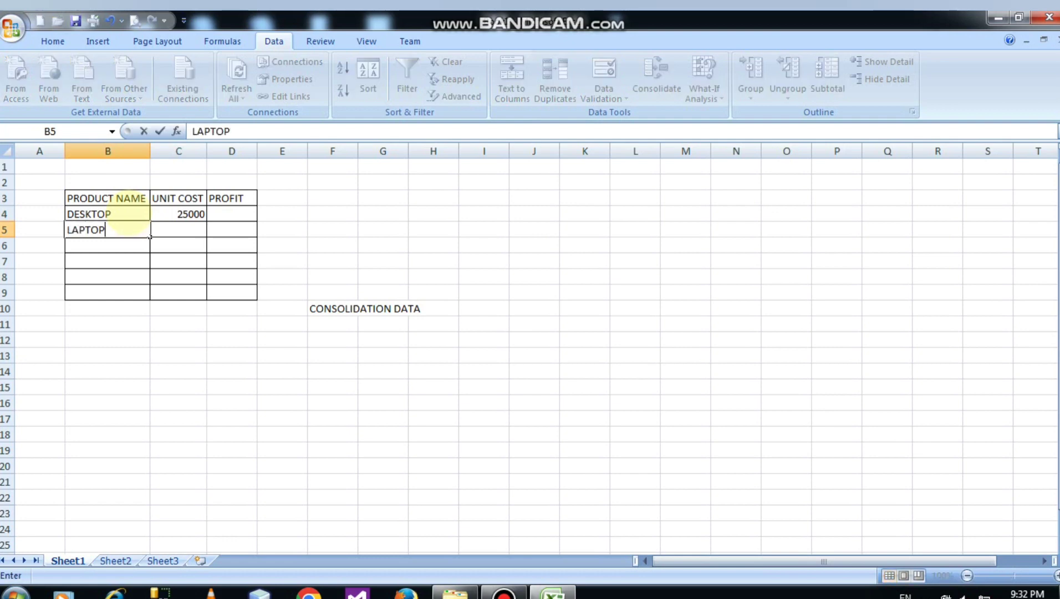
{"action": "key", "text": "Tab"}
{"action": "type", "text": "50"}
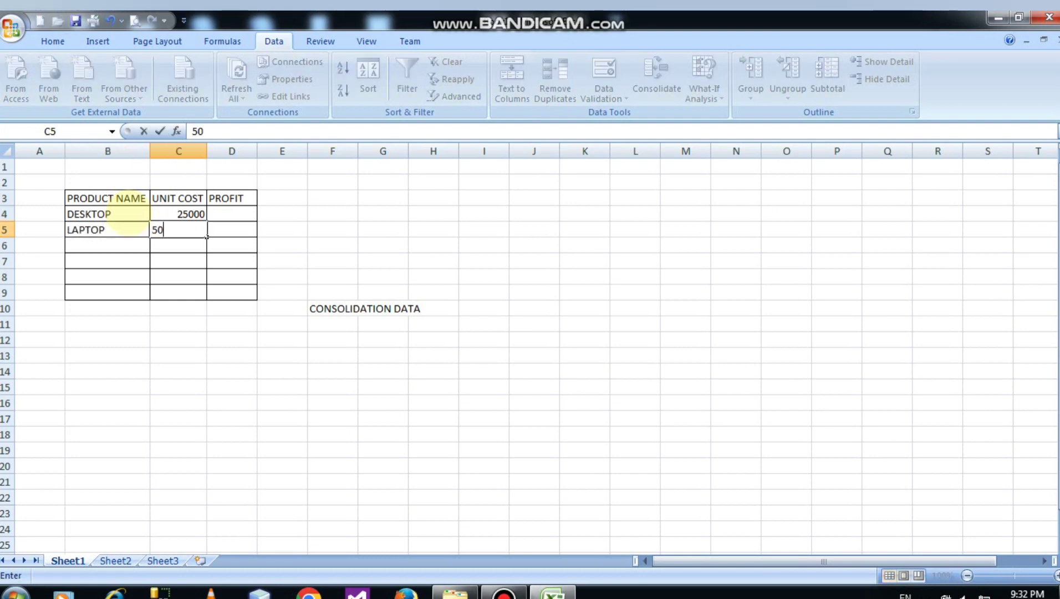
{"action": "type", "text": "00"}
{"action": "key", "text": "Return"}
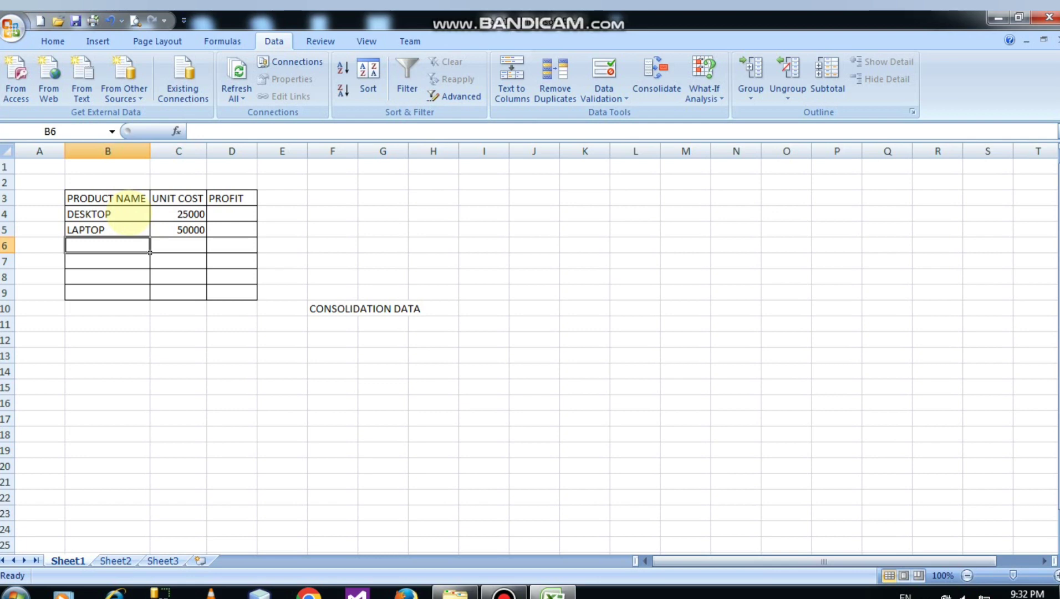
- Add MOBILE with unit cost 20000 and TABLET with unit cost 25000
{"action": "type", "text": "MOBILE"}
{"action": "key", "text": "Tab"}
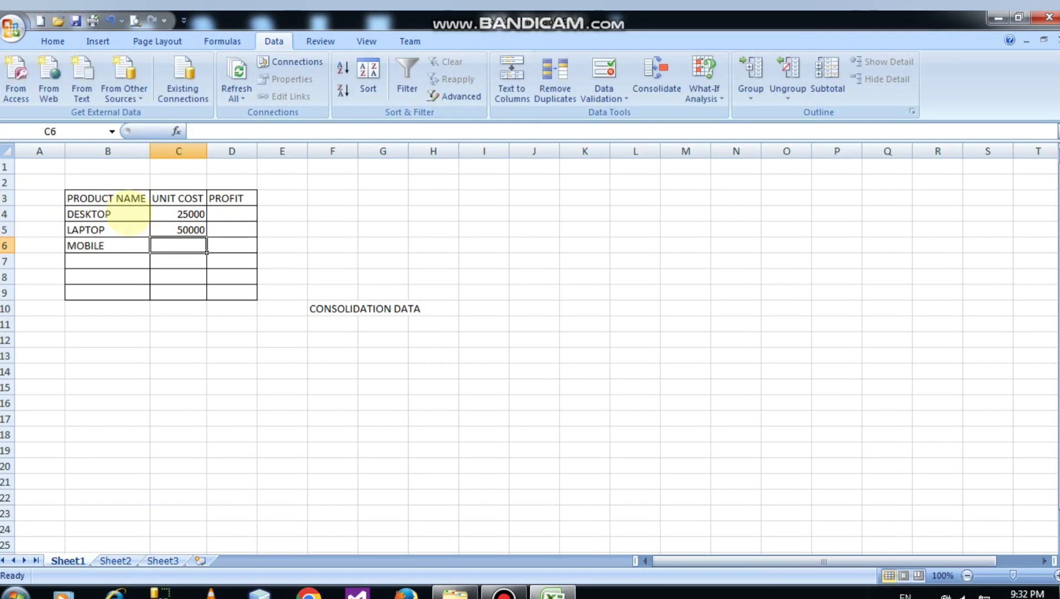
{"action": "type", "text": "1"}
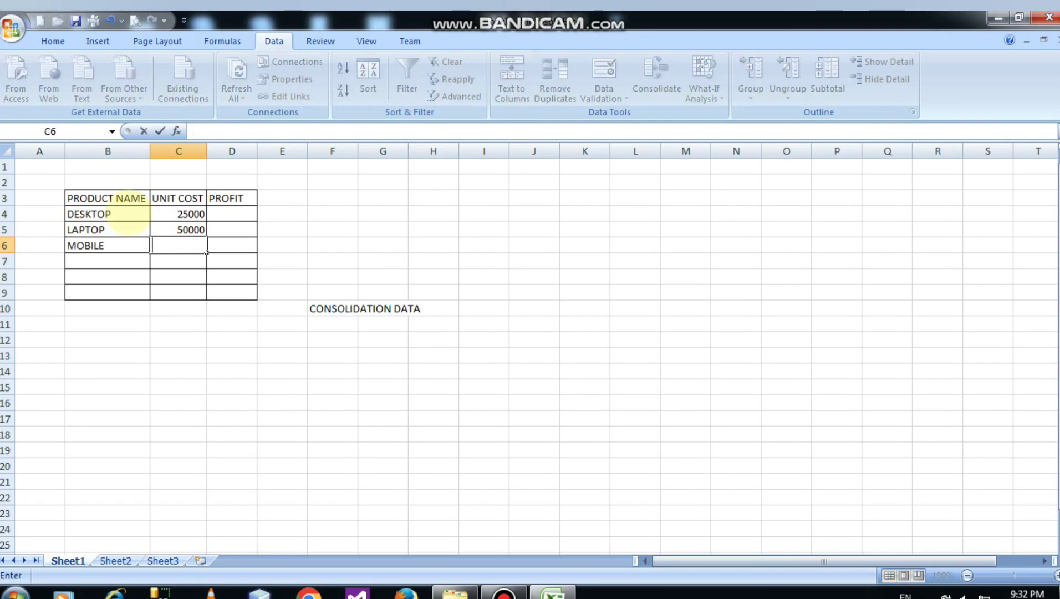
{"action": "type", "text": "20000"}
{"action": "key", "text": "Return"}
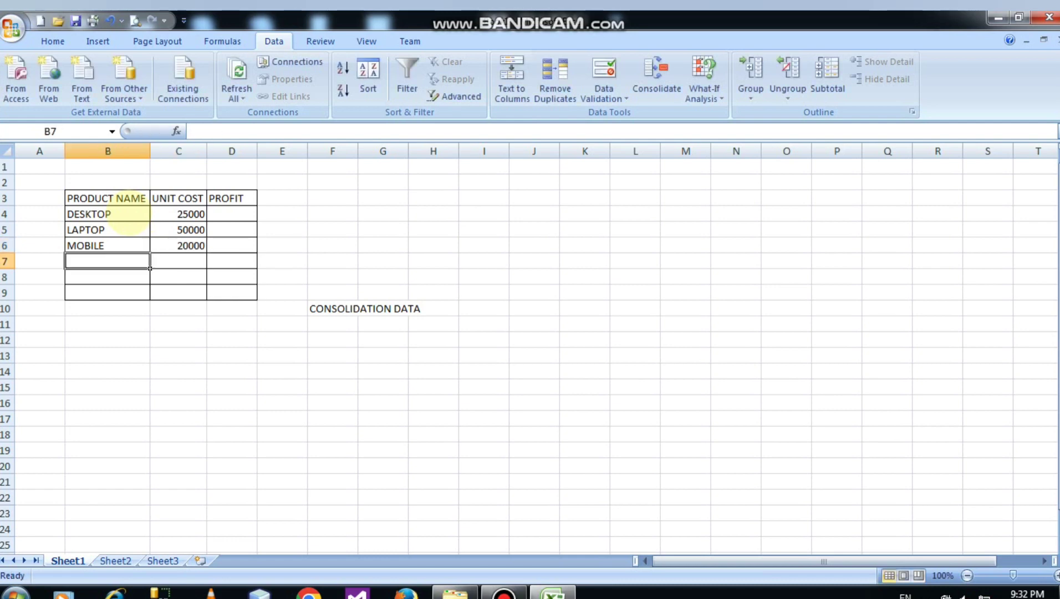
{"action": "type", "text": "TABLE"}
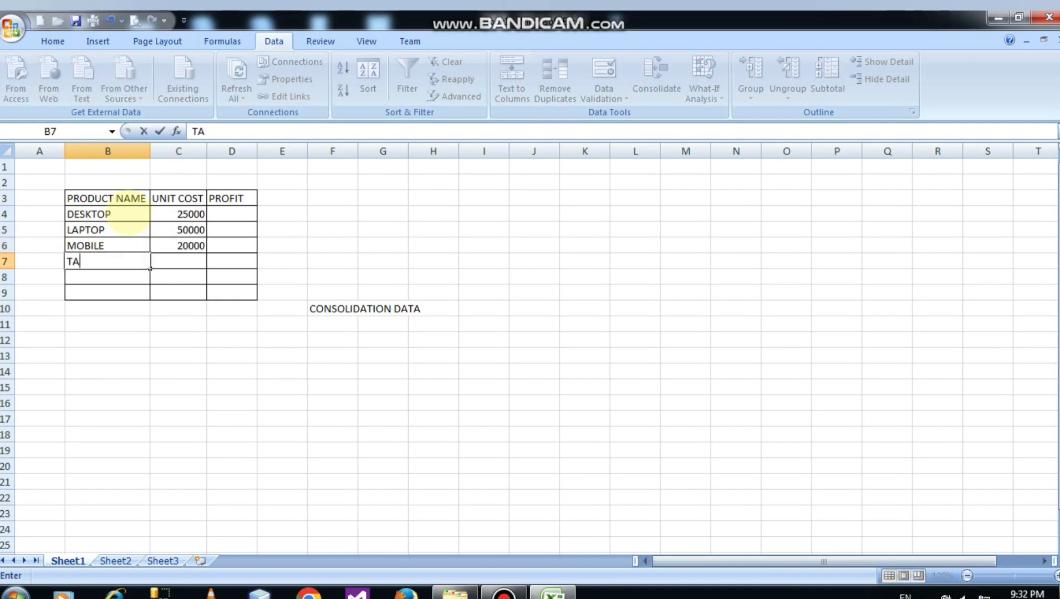
{"action": "type", "text": "T"}
{"action": "key", "text": "Tab"}
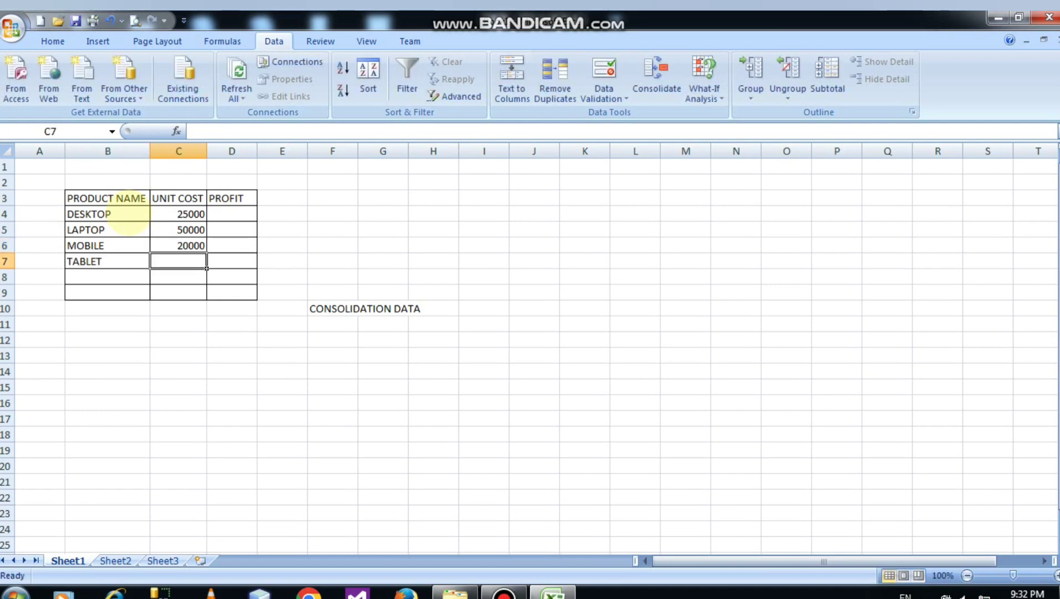
{"action": "type", "text": "25000"}
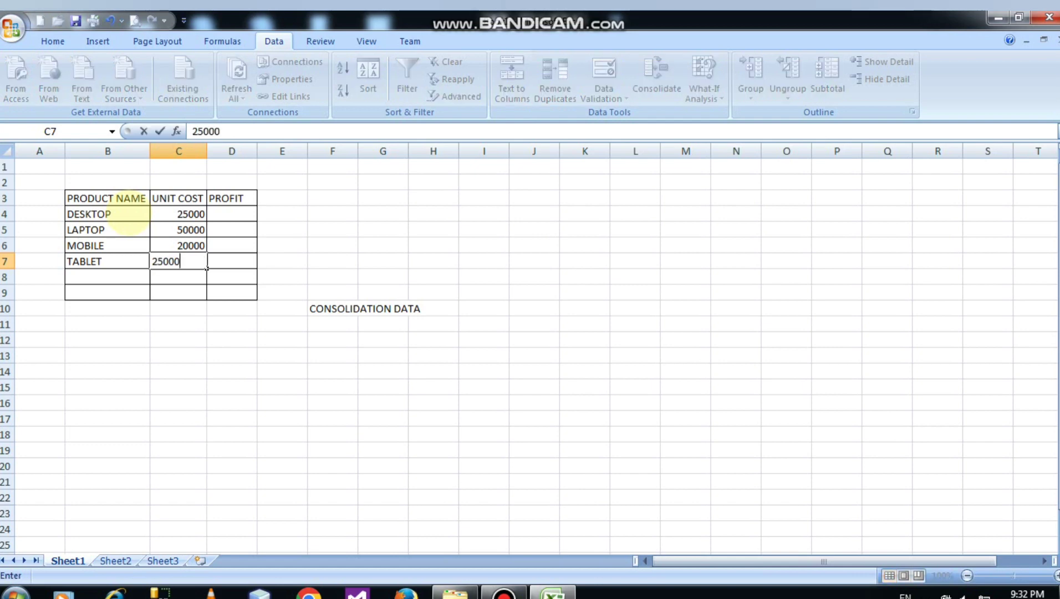
{"action": "key", "text": "Return"}
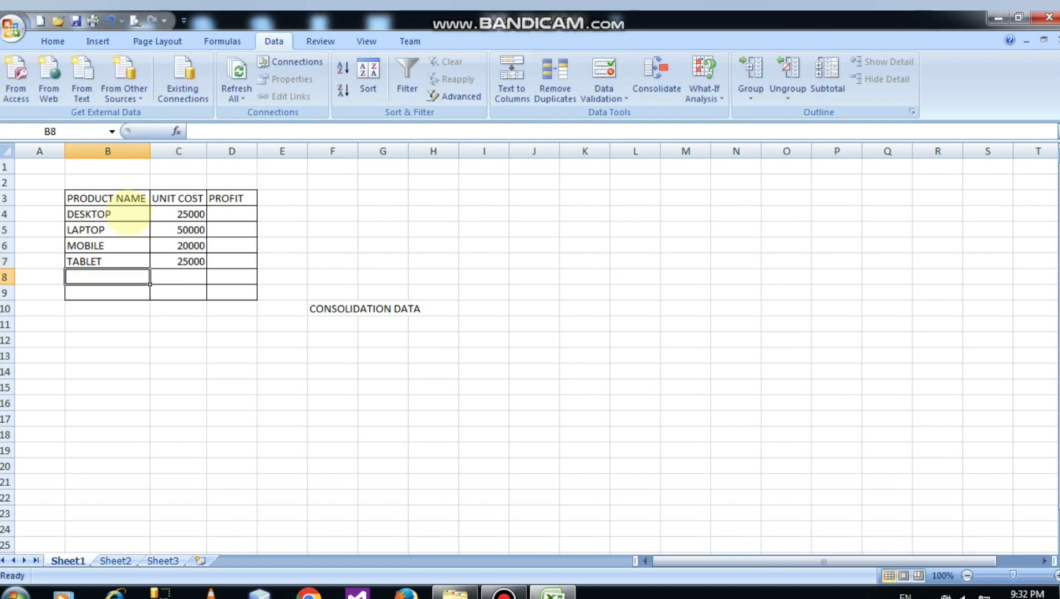
- Enter profits 100000, 200000, 50000 and 150000 for DESKTOP, LAPTOP, MOBILE and TABLET
{"action": "left_click", "coordinate": [229, 215]}
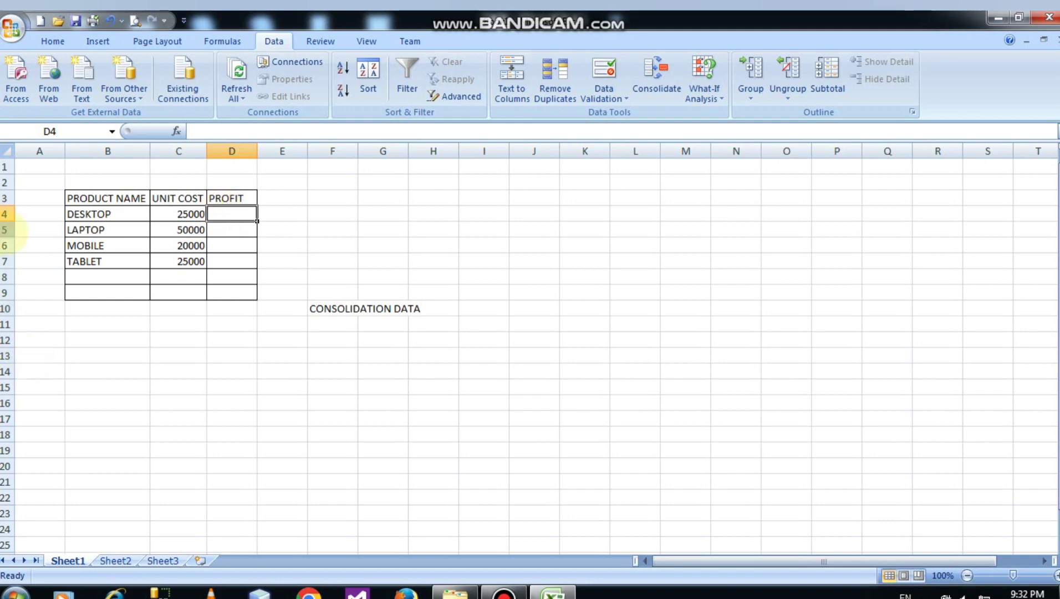
{"action": "left_click_drag", "start_coordinate": [6, 276], "coordinate": [7, 308]}
{"action": "left_click", "coordinate": [236, 218]}
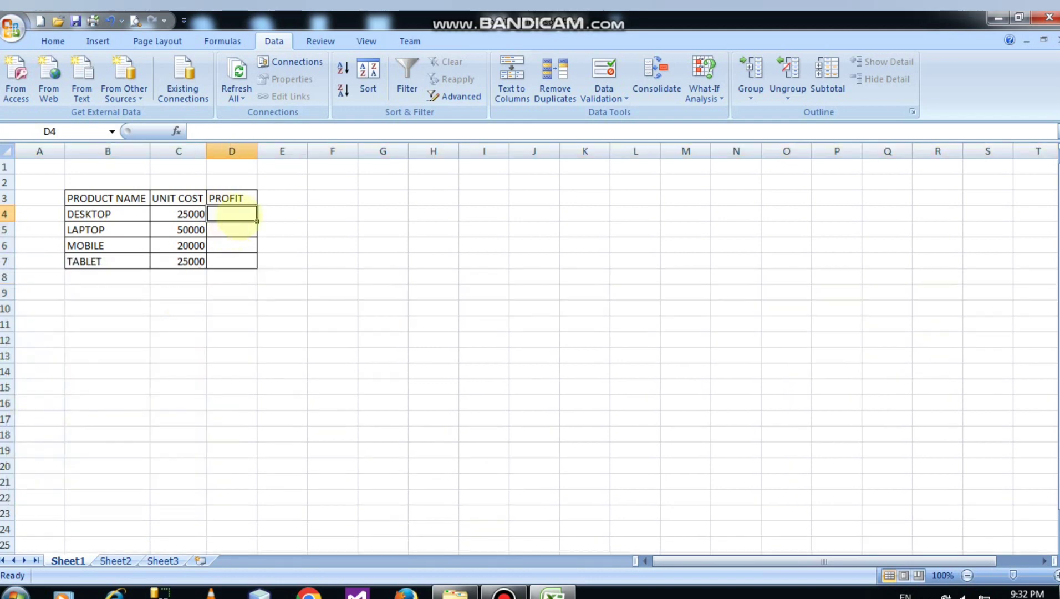
{"action": "type", "text": "100000"}
{"action": "key", "text": "Return"}
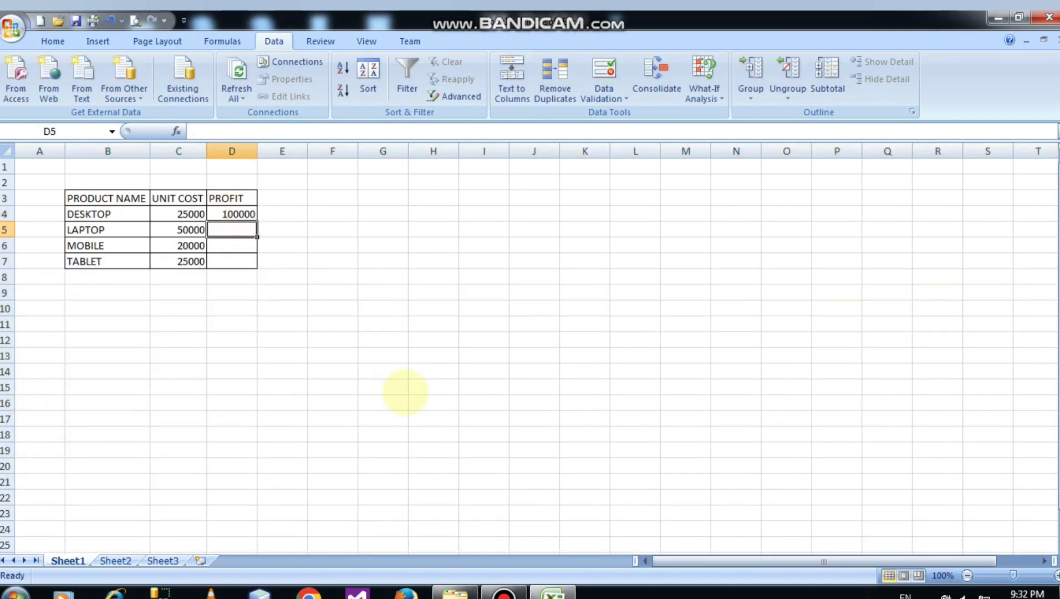
{"action": "type", "text": "200000 50000"}
{"action": "key", "text": "Return"}
{"action": "type", "text": "1"}
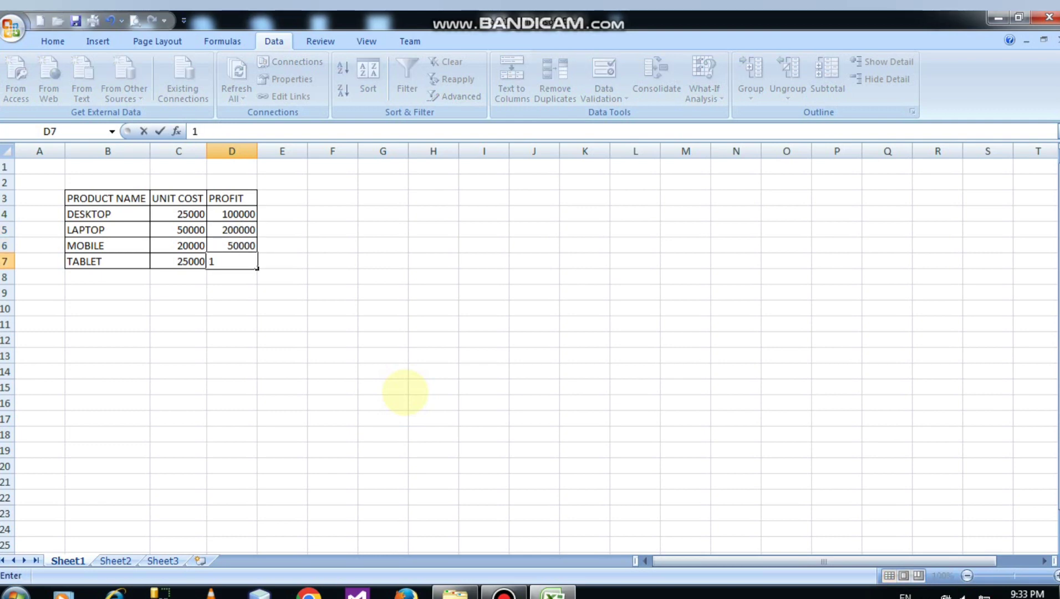
{"action": "type", "text": "0000"}
{"action": "key", "text": "Return"}
- Copy the product table and paste it onto the other worksheets
{"action": "left_click_drag", "start_coordinate": [105, 198], "coordinate": [232, 261]}
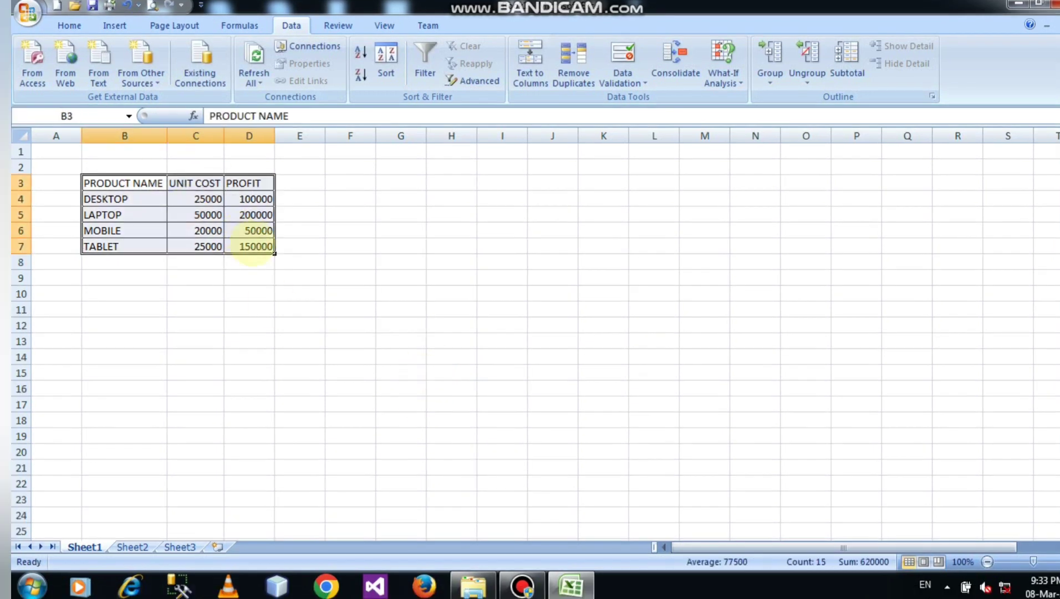
{"action": "key", "text": "ctrl+c"}
{"action": "key", "text": "ctrl+Page_Down"}
{"action": "key", "text": "ctrl+Page_Up"}
{"action": "key", "text": "ctrl+Page_Down"}
{"action": "key", "text": "ctrl+Page_Up"}
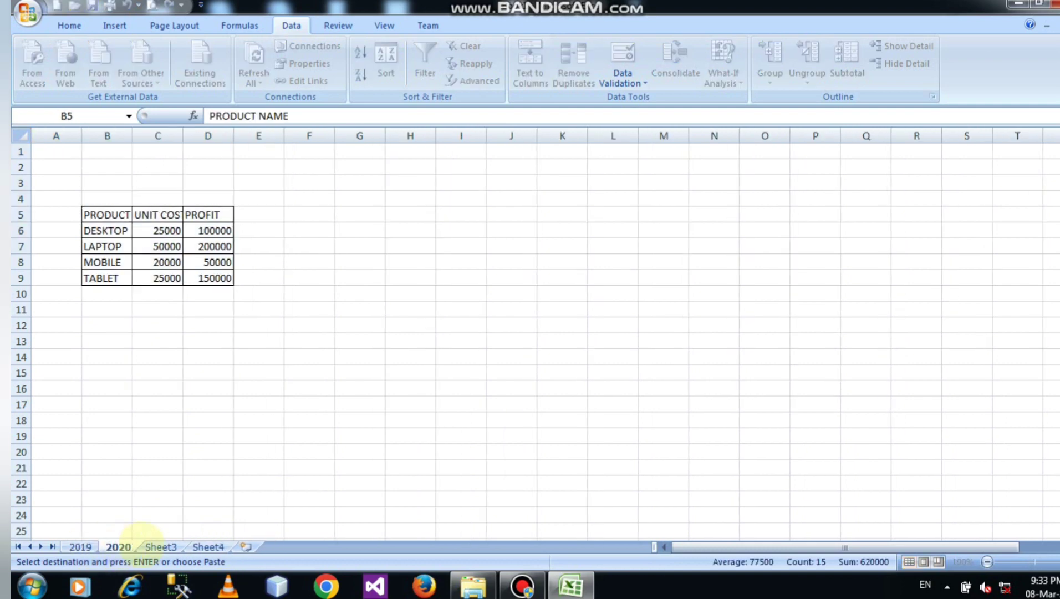
- Rename sheets to 2021 and 2022, and add a new sheet named DATA CONSOLIDATION
{"action": "type", "text": "1"}
{"action": "double_click", "coordinate": [191, 547]}
{"action": "type", "text": "2022"}
{"action": "left_click", "coordinate": [222, 547]}
{"action": "double_click", "coordinate": [231, 547]}
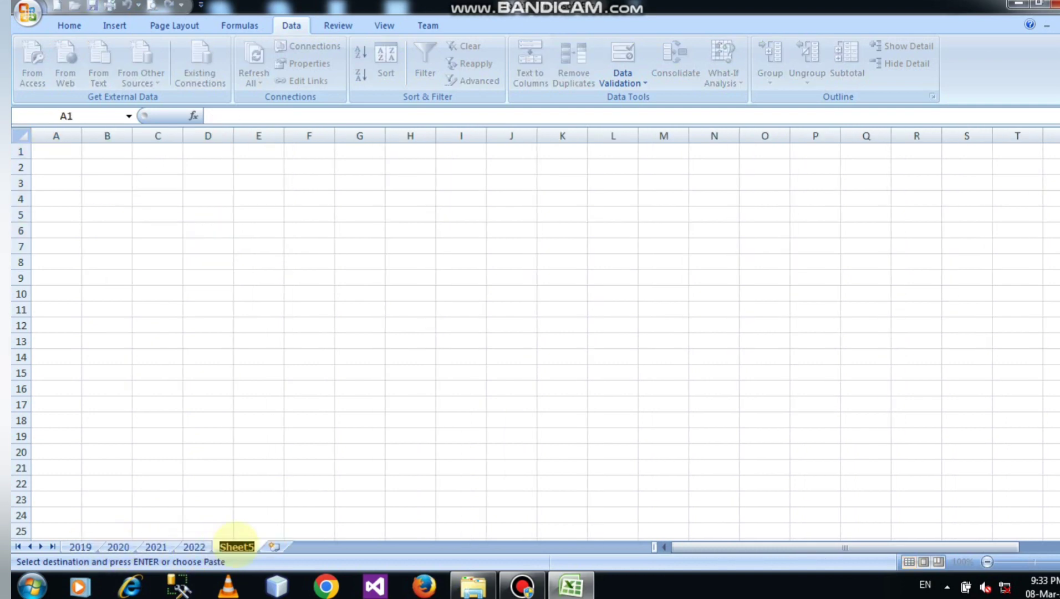
{"action": "type", "text": "DATA CONSOLIDATION"}
{"action": "left_click", "coordinate": [156, 547]}
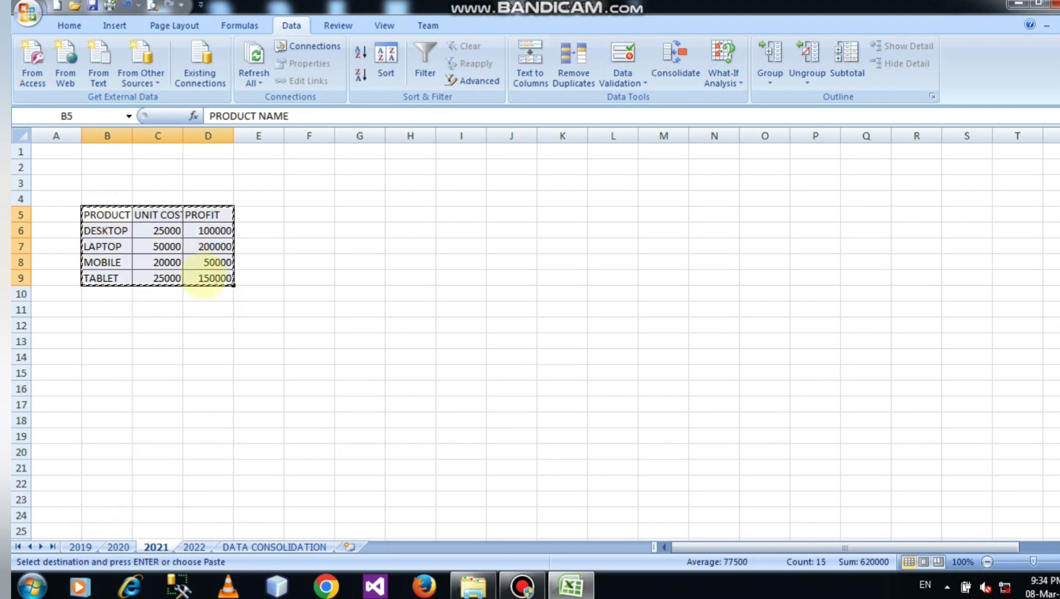
- On sheet 2020, edit D7, D8 and D9 to profits 500000, 100000 and 300000
{"action": "left_click", "coordinate": [275, 547]}
{"action": "left_click", "coordinate": [107, 199]}
{"action": "left_click", "coordinate": [194, 547]}
{"action": "left_click", "coordinate": [80, 547]}
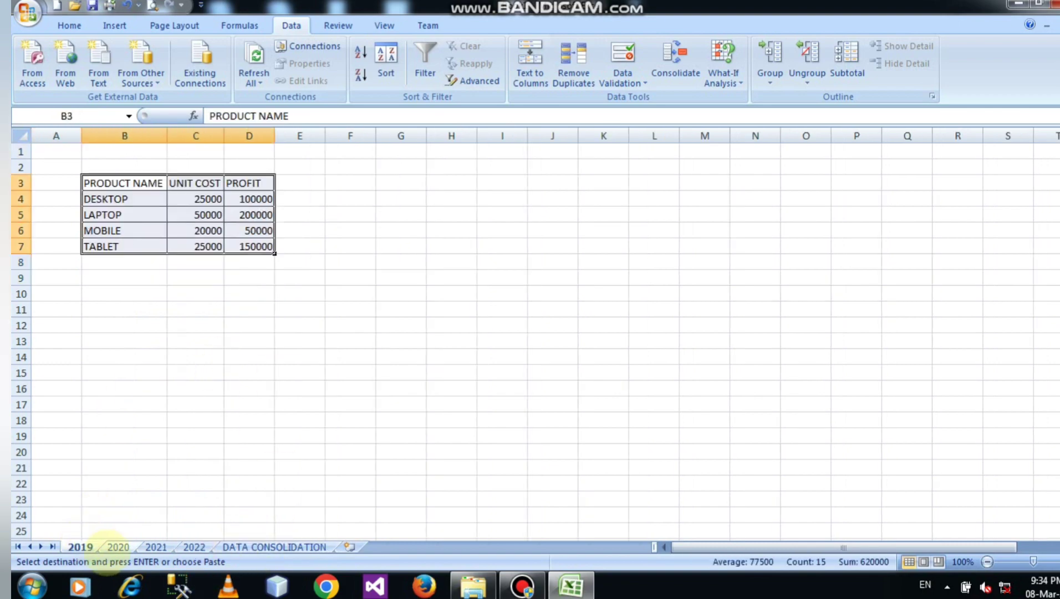
{"action": "left_click", "coordinate": [119, 547]}
{"action": "left_click", "coordinate": [166, 230]}
{"action": "left_click", "coordinate": [206, 247]}
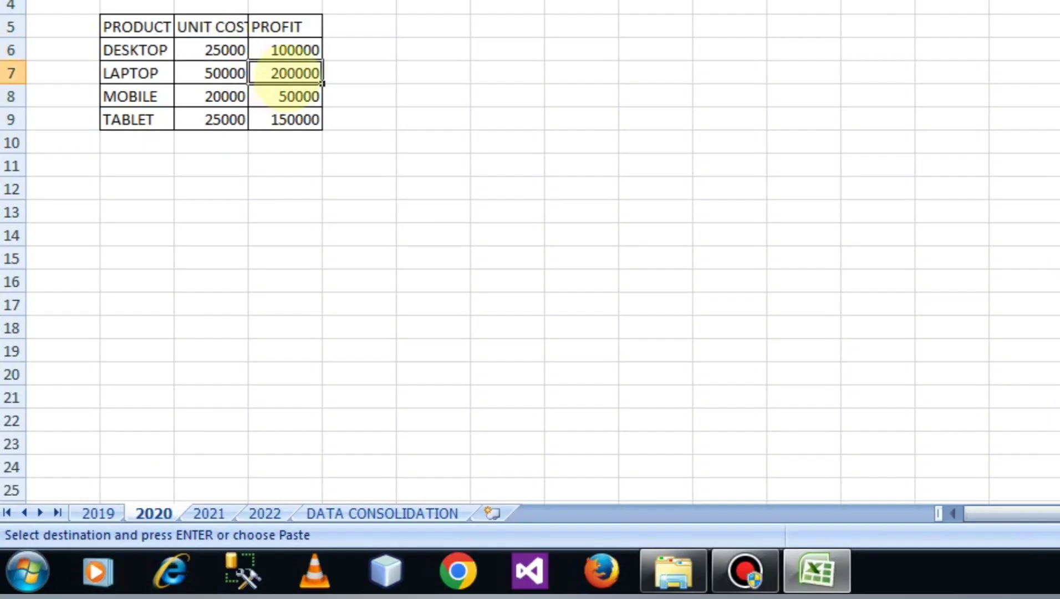
{"action": "double_click", "coordinate": [280, 73]}
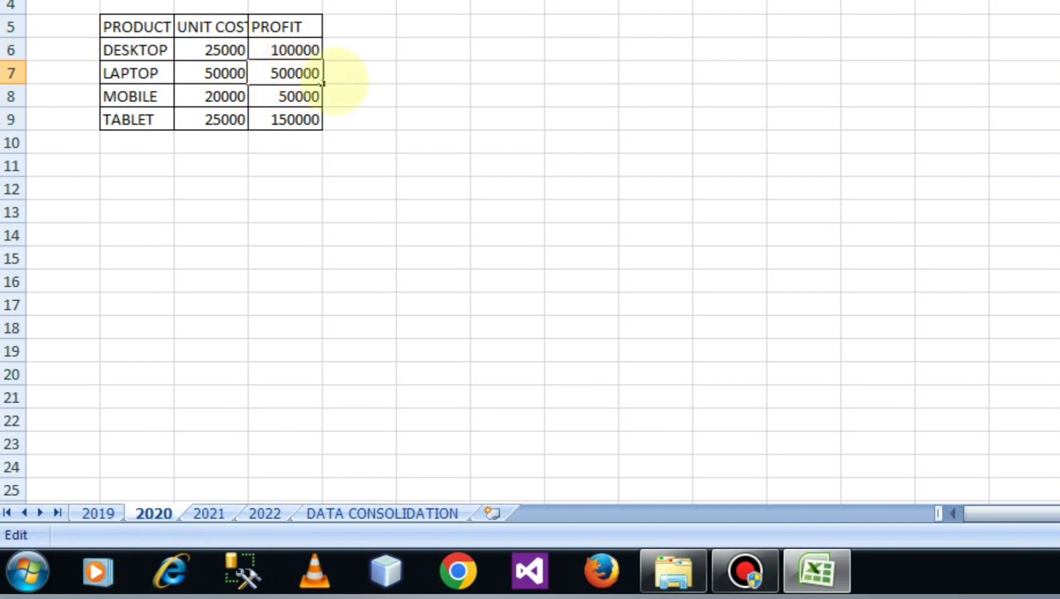
{"action": "left_click", "coordinate": [292, 101]}
{"action": "double_click", "coordinate": [296, 96]}
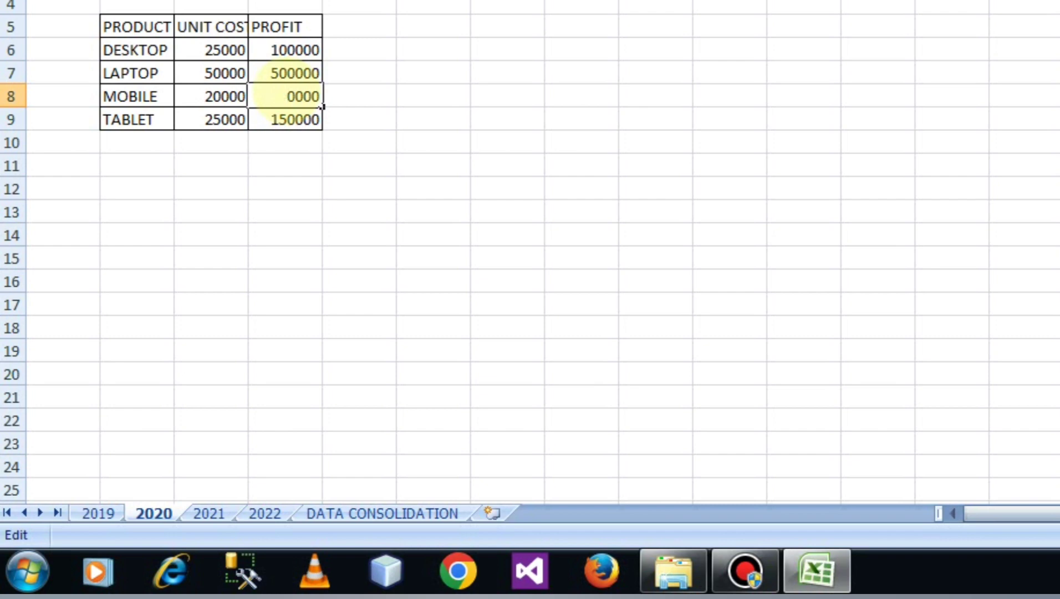
{"action": "key", "text": "Return"}
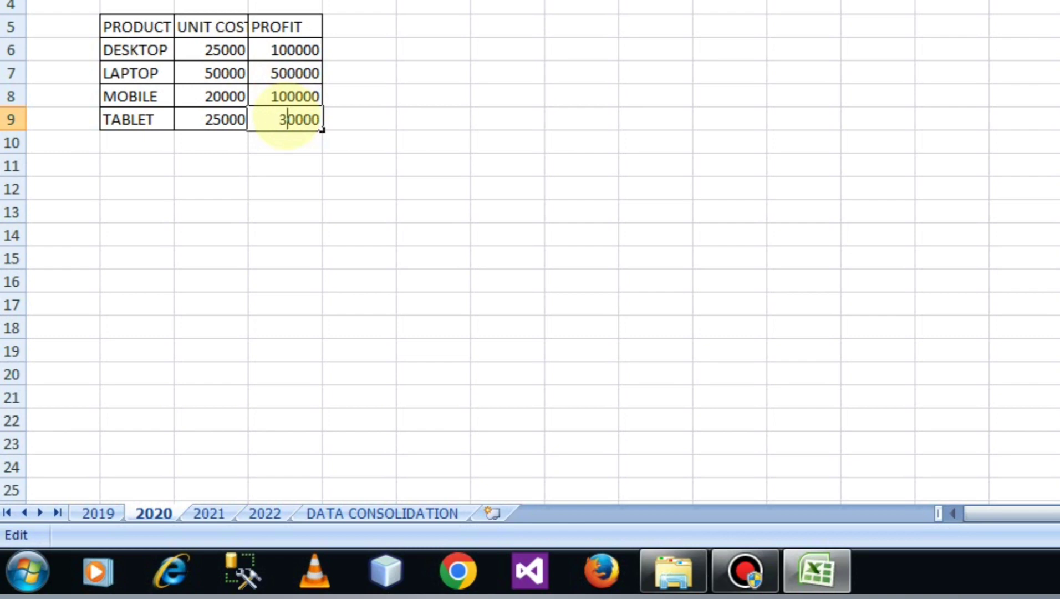
{"action": "key", "text": "Return"}
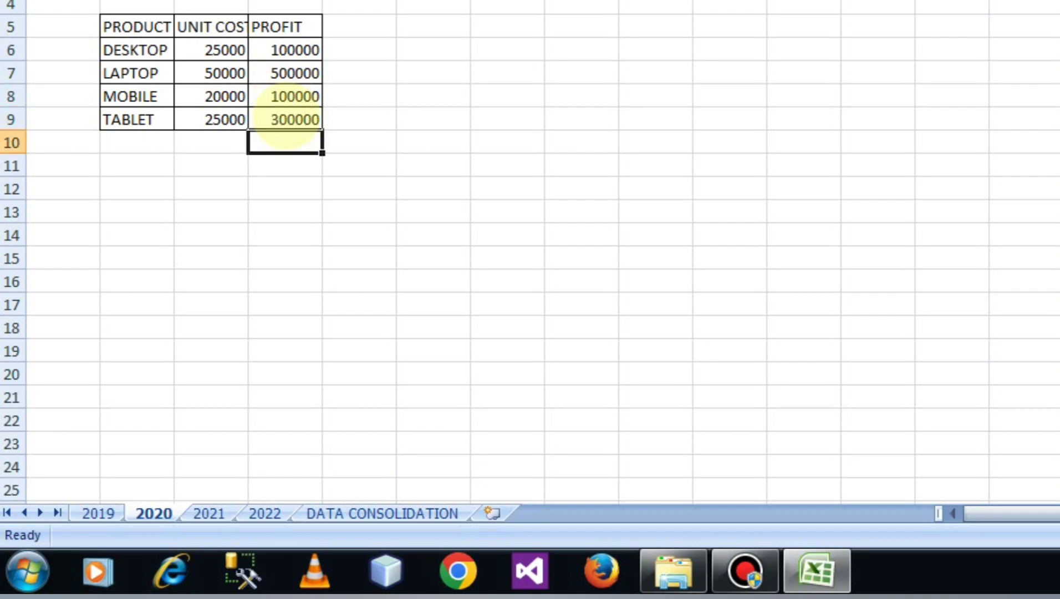
- On sheet 2021, edit LAPTOP, MOBILE and TABLET profits to 150000, 100000 and 500000
{"action": "left_click", "coordinate": [209, 513]}
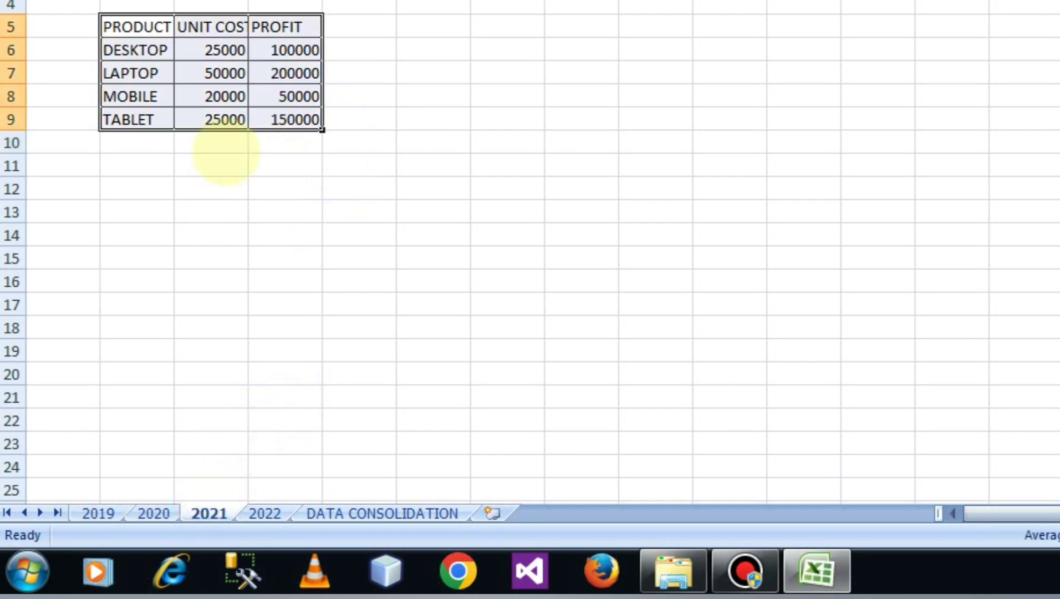
{"action": "left_click", "coordinate": [280, 73]}
{"action": "type", "text": "150000"}
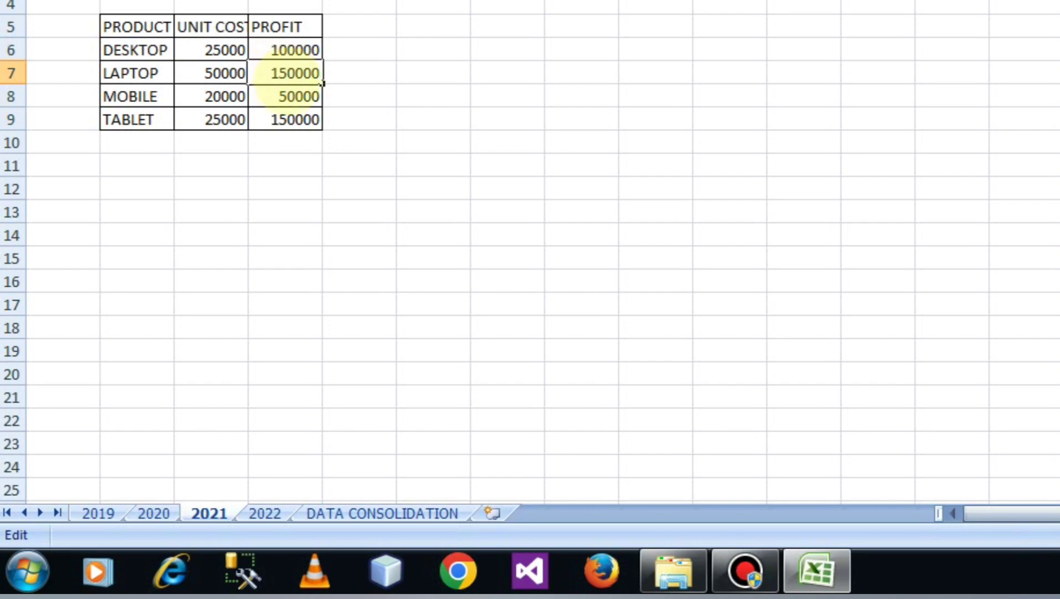
{"action": "double_click", "coordinate": [288, 96]}
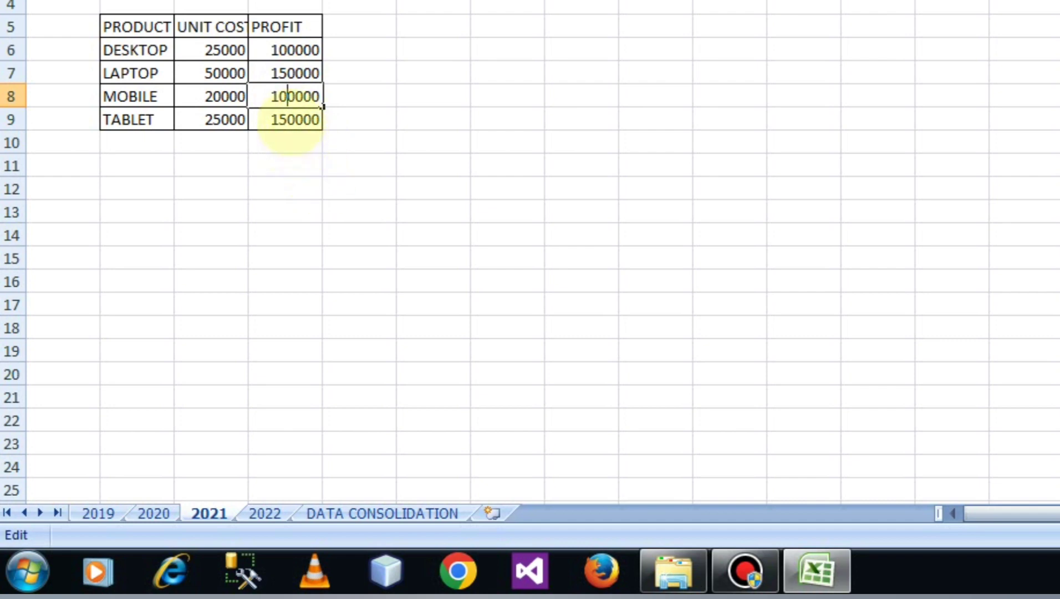
{"action": "double_click", "coordinate": [287, 119]}
{"action": "type", "text": "500000"}
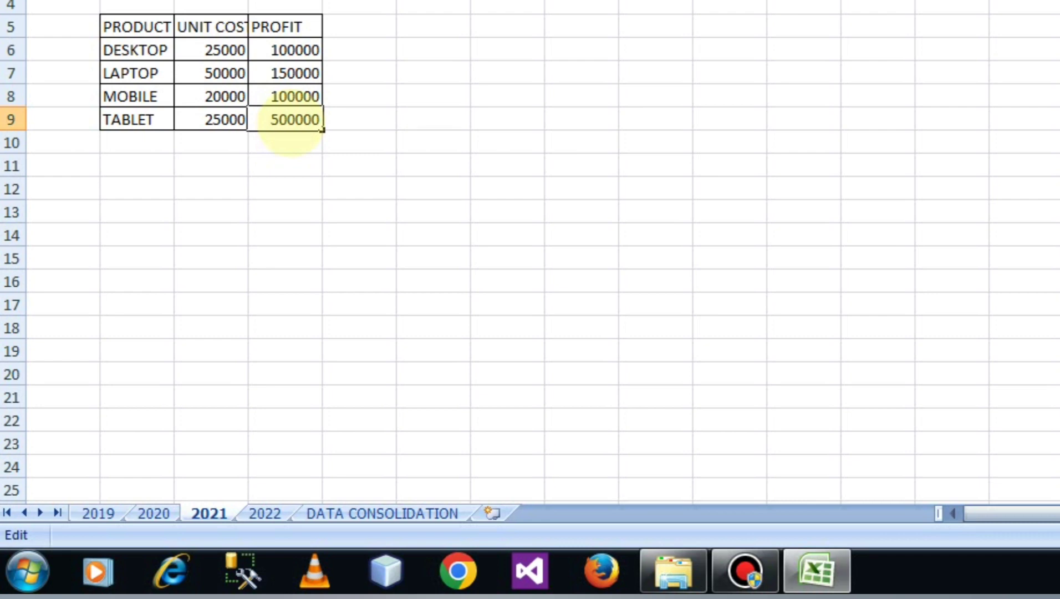
{"action": "left_click", "coordinate": [377, 440]}
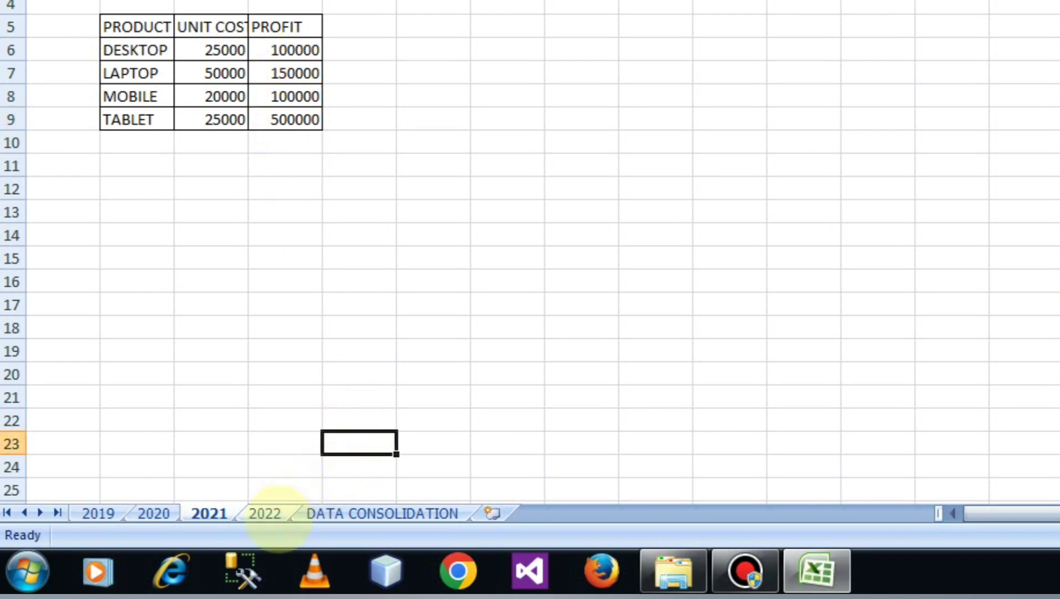
{"action": "left_click", "coordinate": [265, 513]}
- Set the 2022 profits to DESKTOP 200000, MOBILE 500000 and TABLET 50000, then return to earlier sheets
{"action": "double_click", "coordinate": [288, 96]}
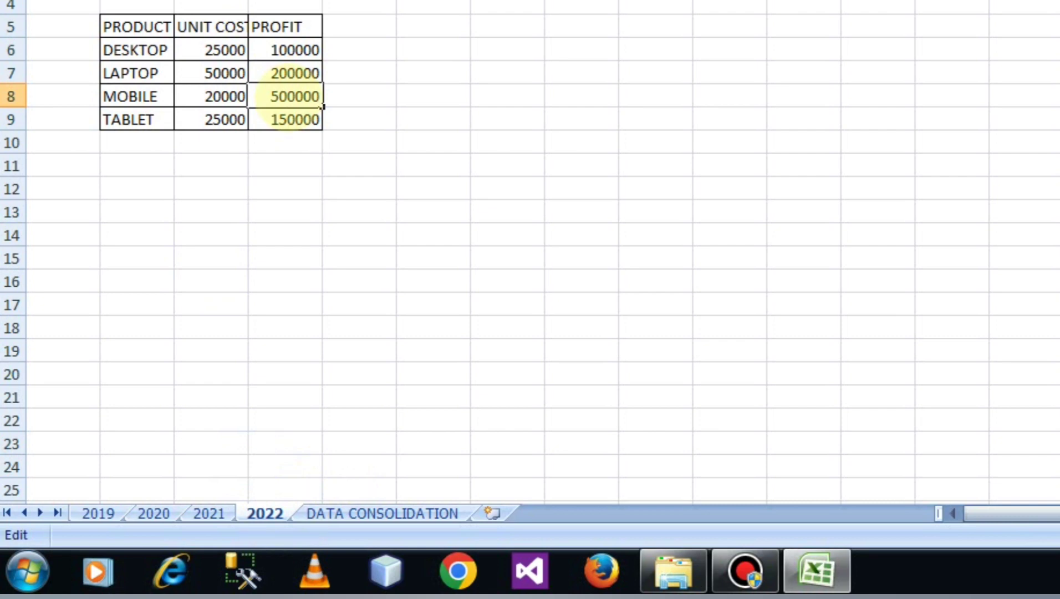
{"action": "double_click", "coordinate": [288, 120]}
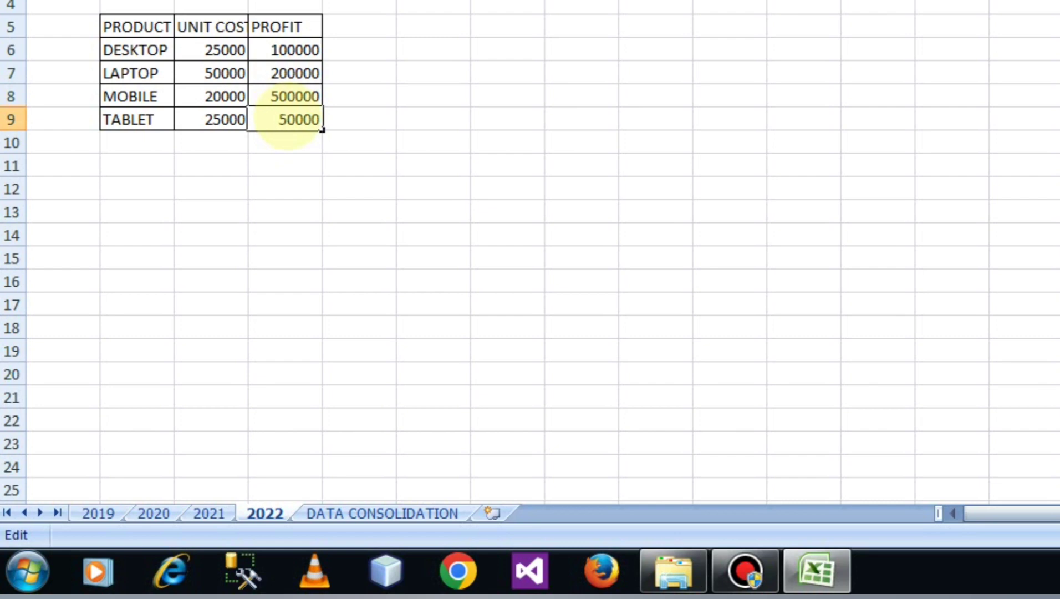
{"action": "double_click", "coordinate": [280, 53]}
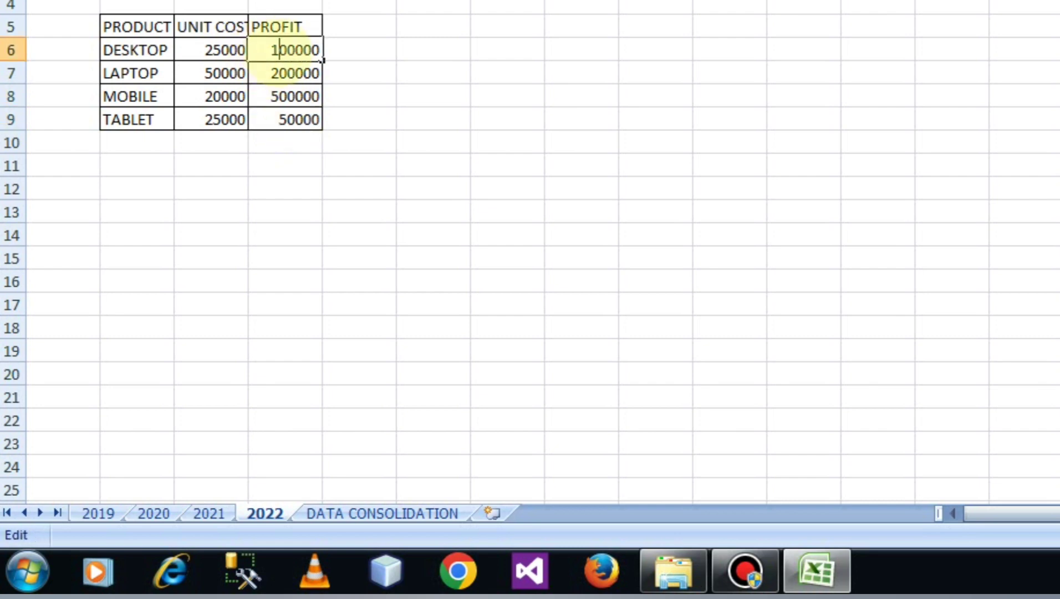
{"action": "left_click", "coordinate": [416, 164]}
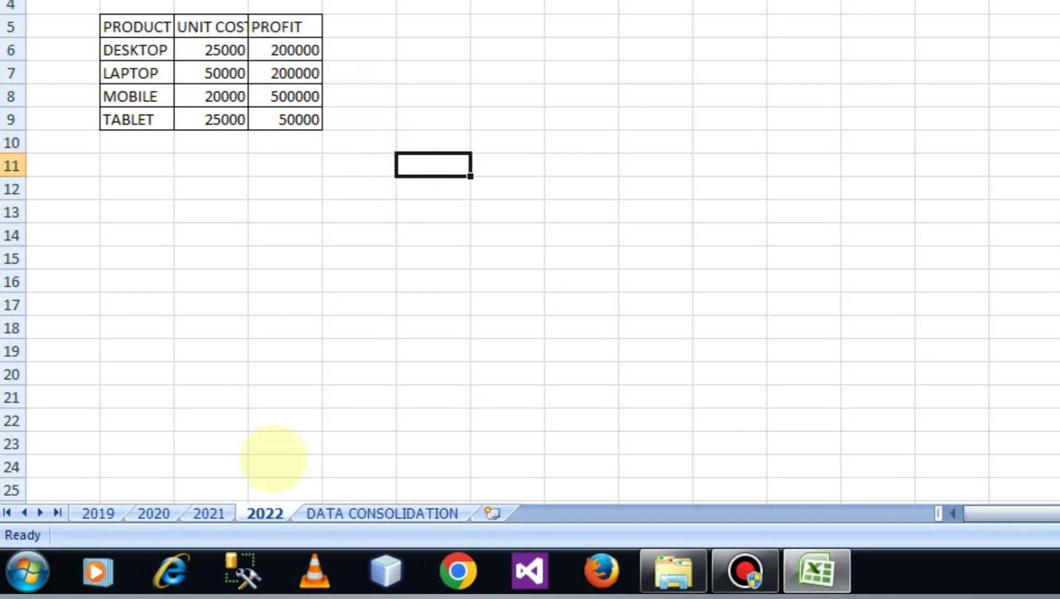
{"action": "left_click", "coordinate": [209, 513]}
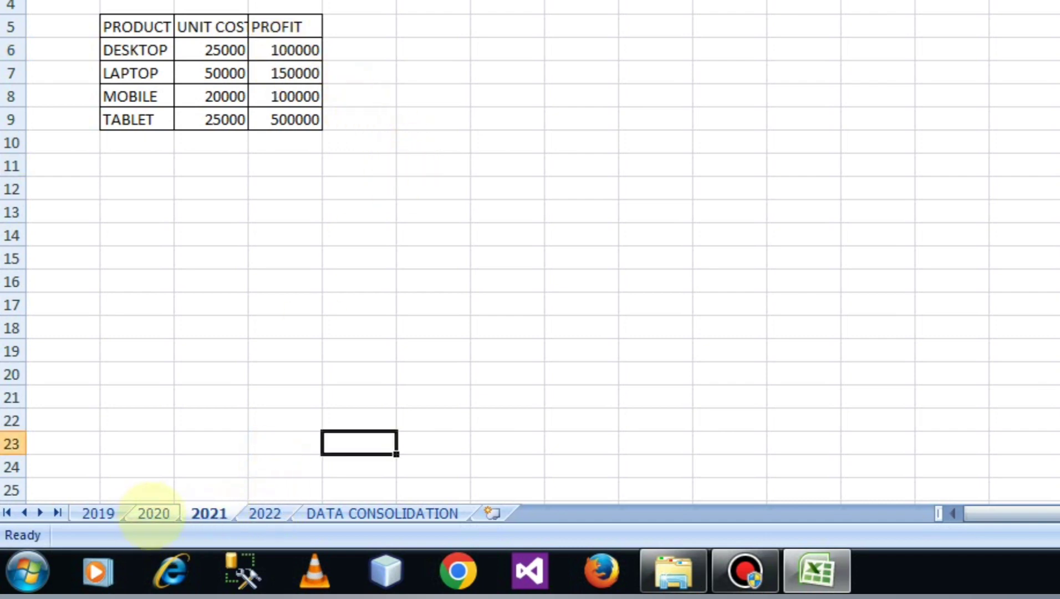
{"action": "left_click", "coordinate": [153, 513]}
- Review the 2019 and 2020 tables, then move to the empty DATA CONSOLIDATION sheet
{"action": "left_click", "coordinate": [69, 572]}
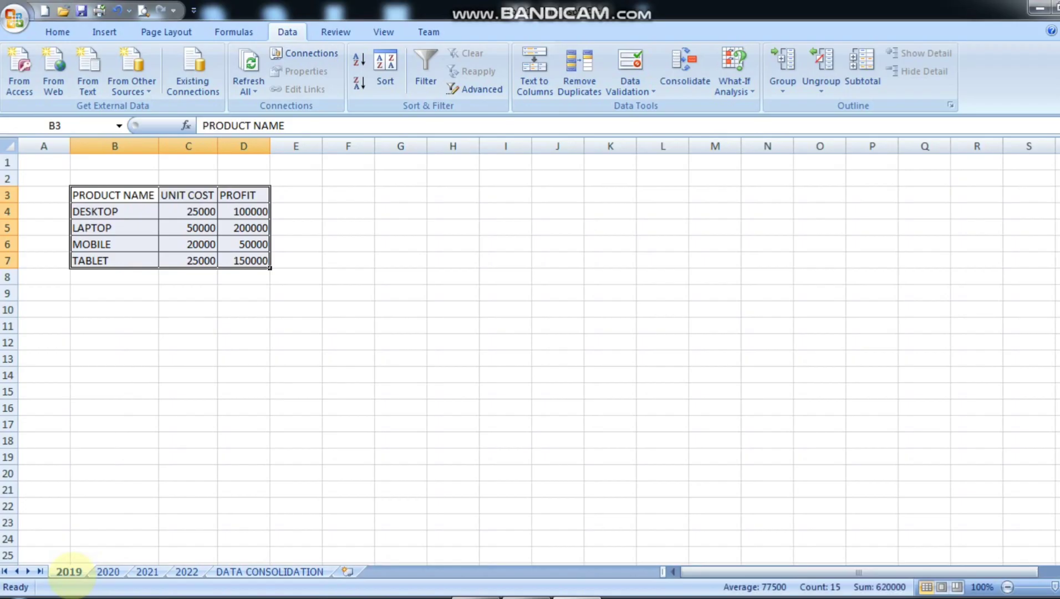
{"action": "left_click", "coordinate": [109, 571]}
{"action": "left_click", "coordinate": [69, 571]}
{"action": "left_click", "coordinate": [225, 572]}
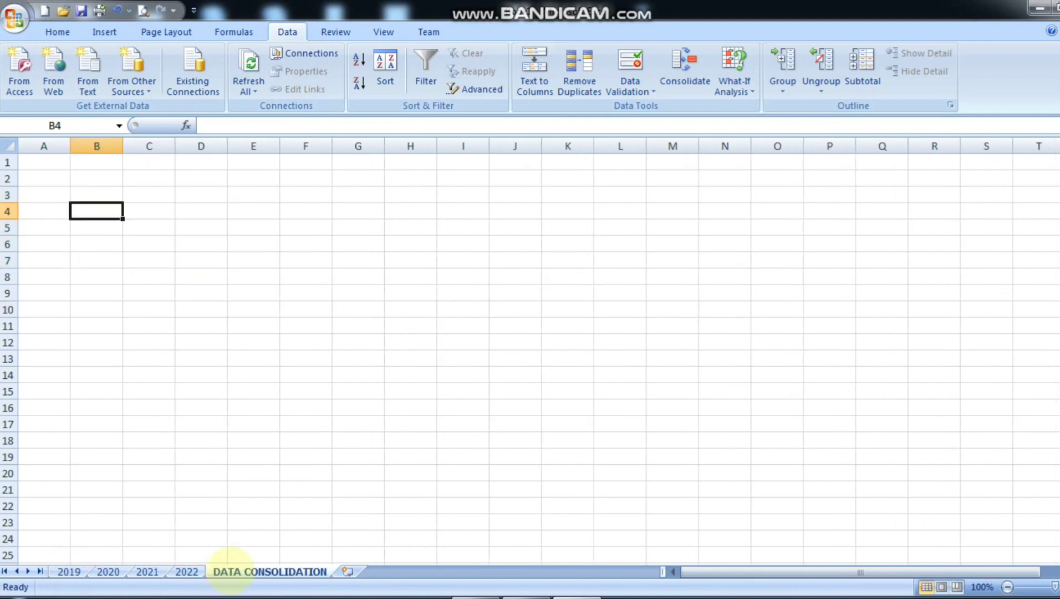
- Open Consolidate with the Sum function, dismiss the invalid-reference warning, and go to sheet 2019
{"action": "left_click", "coordinate": [685, 72]}
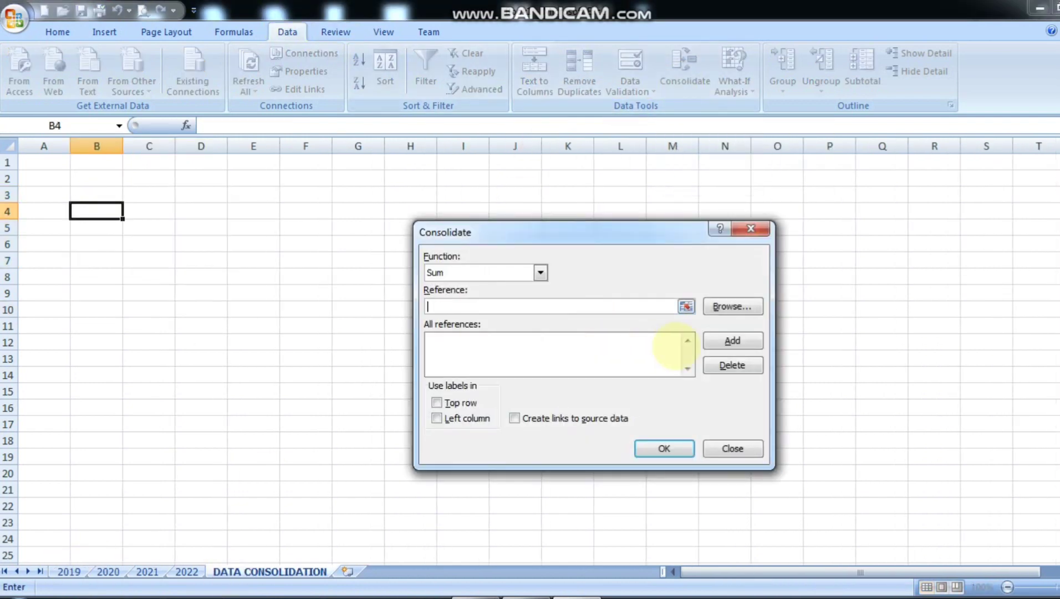
{"action": "left_click", "coordinate": [477, 274]}
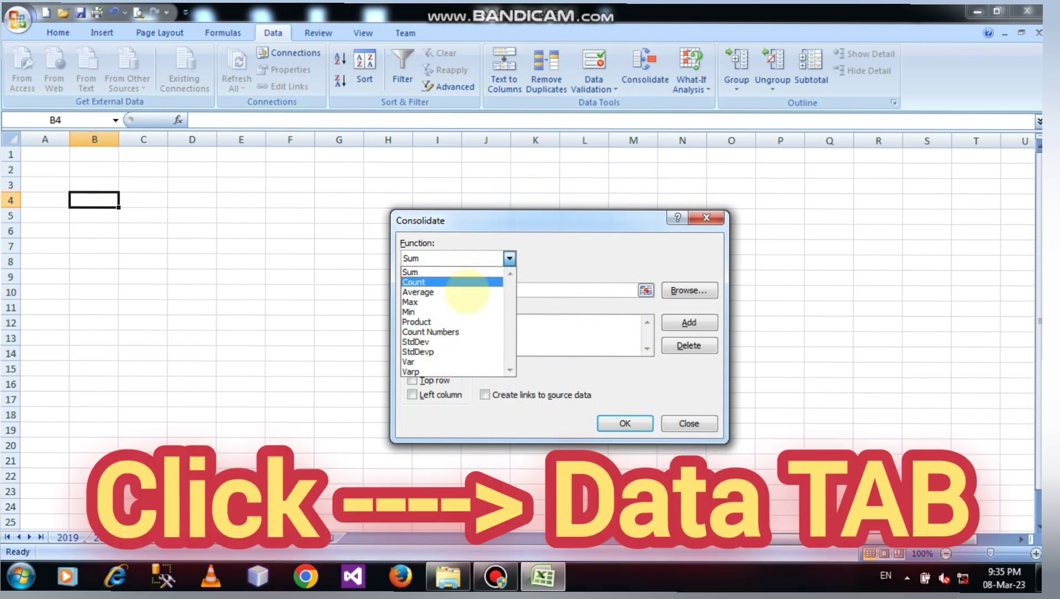
{"action": "left_click", "coordinate": [555, 289]}
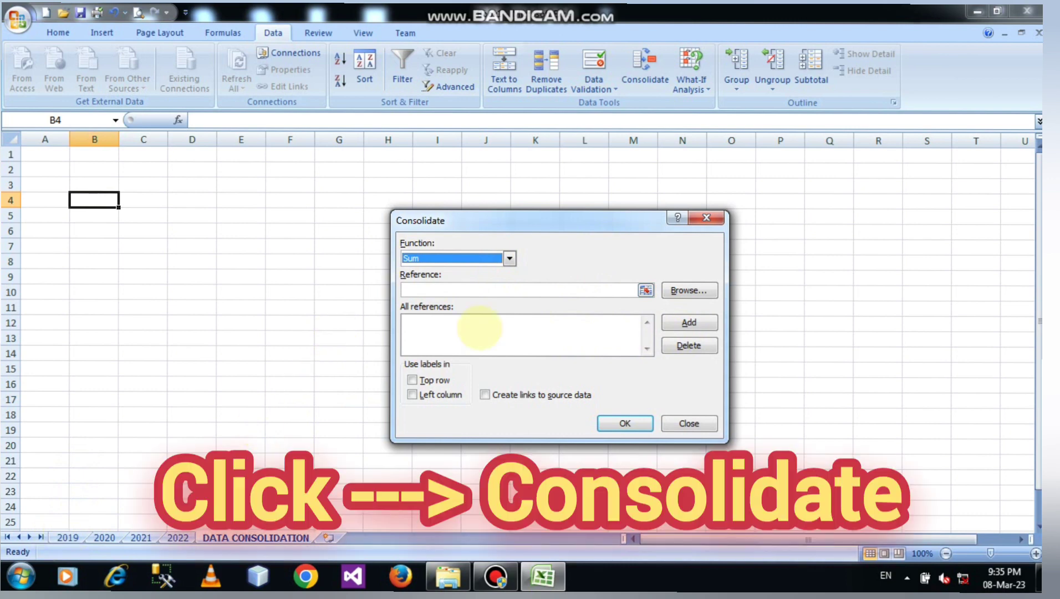
{"action": "left_click", "coordinate": [689, 322]}
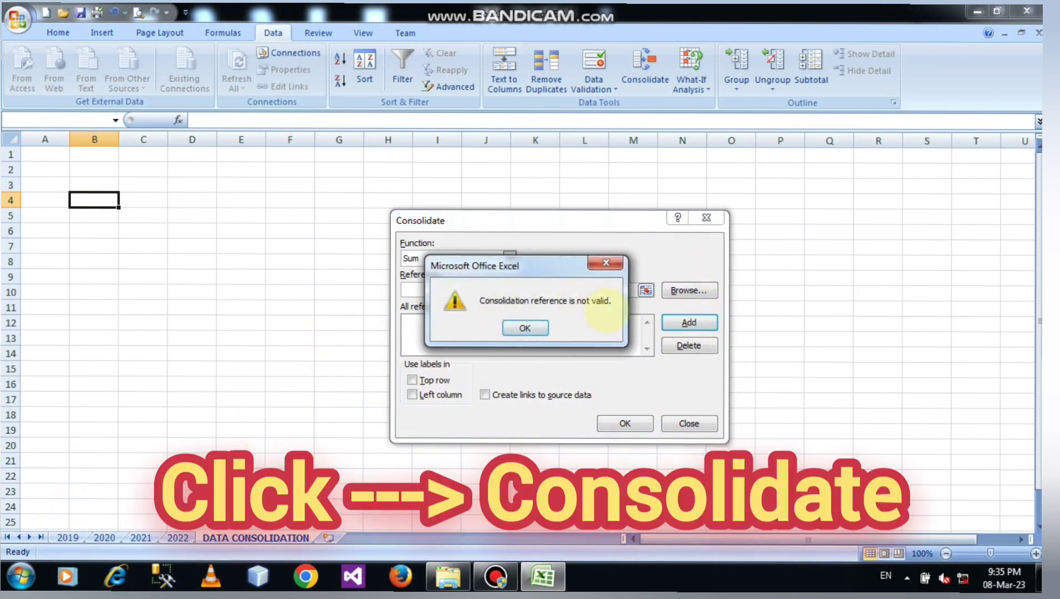
{"action": "left_click", "coordinate": [525, 328]}
{"action": "left_click", "coordinate": [67, 538]}
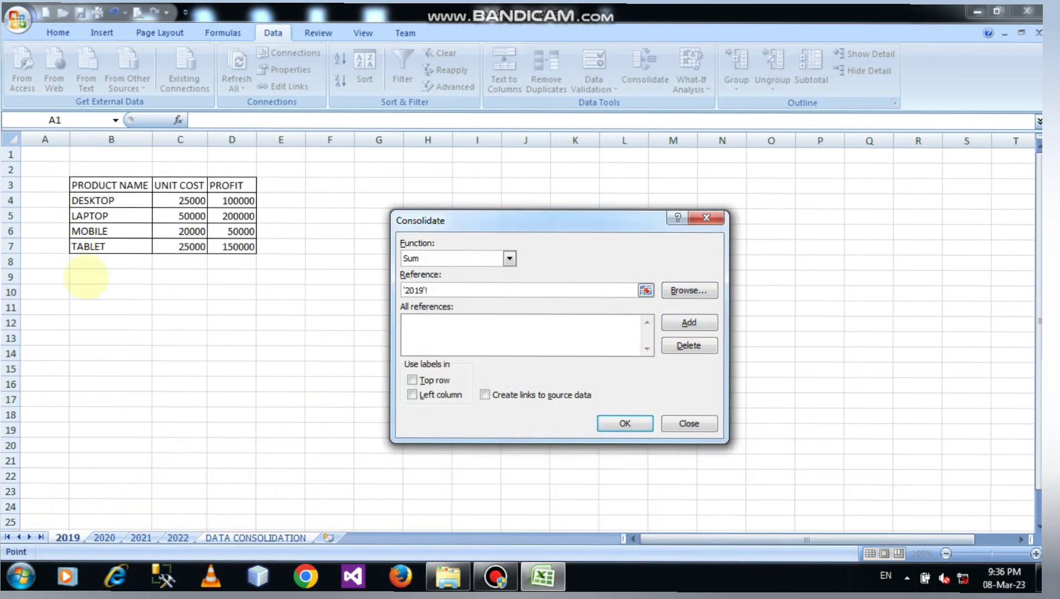
- Add the 2019 B3:D7 range and the 2020 and 2021 product tables as references
{"action": "left_click_drag", "start_coordinate": [111, 185], "coordinate": [233, 246]}
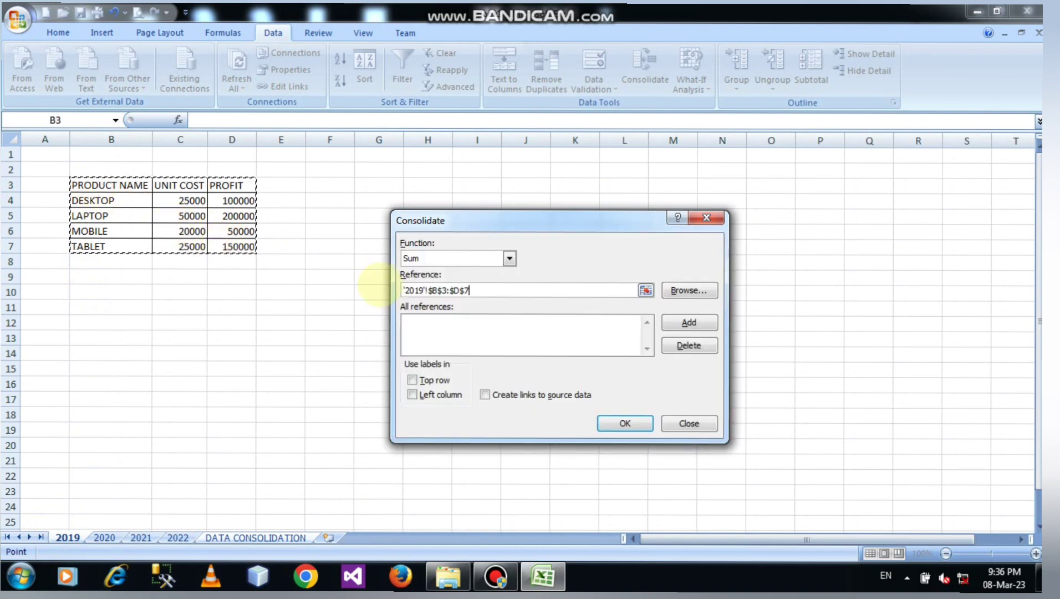
{"action": "left_click", "coordinate": [671, 323]}
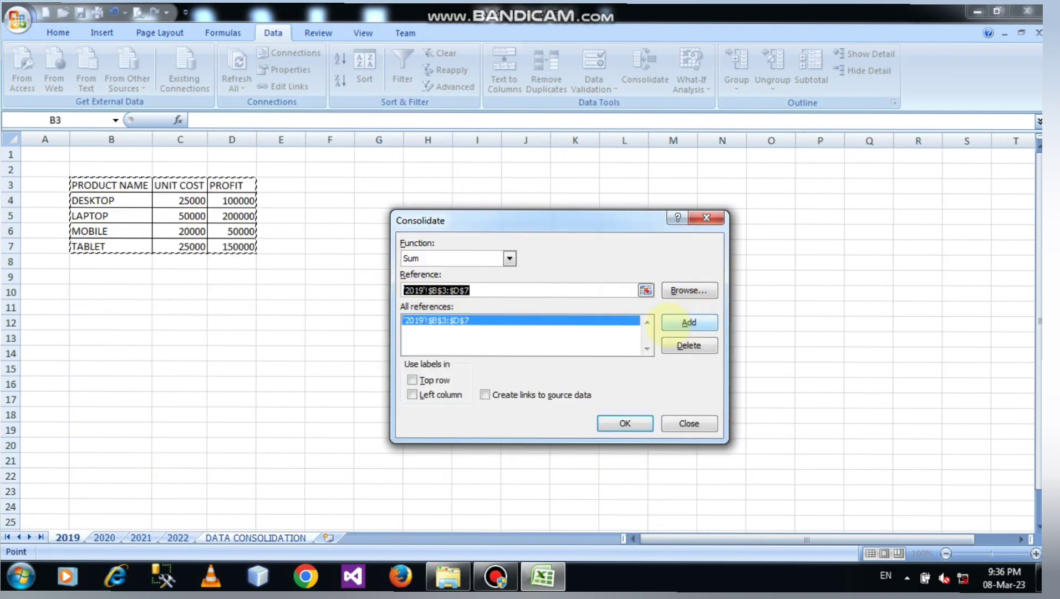
{"action": "left_click", "coordinate": [104, 537]}
{"action": "left_click_drag", "start_coordinate": [91, 215], "coordinate": [192, 276]}
{"action": "left_click", "coordinate": [690, 319]}
{"action": "left_click", "coordinate": [141, 537]}
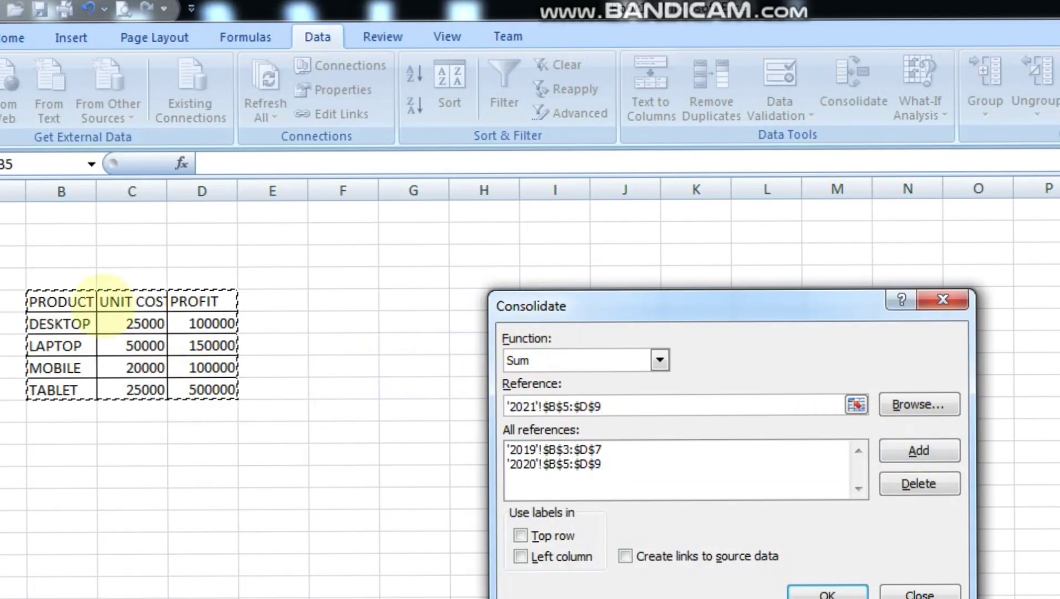
{"action": "left_click_drag", "start_coordinate": [61, 302], "coordinate": [213, 391]}
{"action": "left_click", "coordinate": [918, 450]}
- Add the 2022 B5:D9 range, use Top row and Left column labels, and consolidate
{"action": "key", "text": "ctrl+Page_Down"}
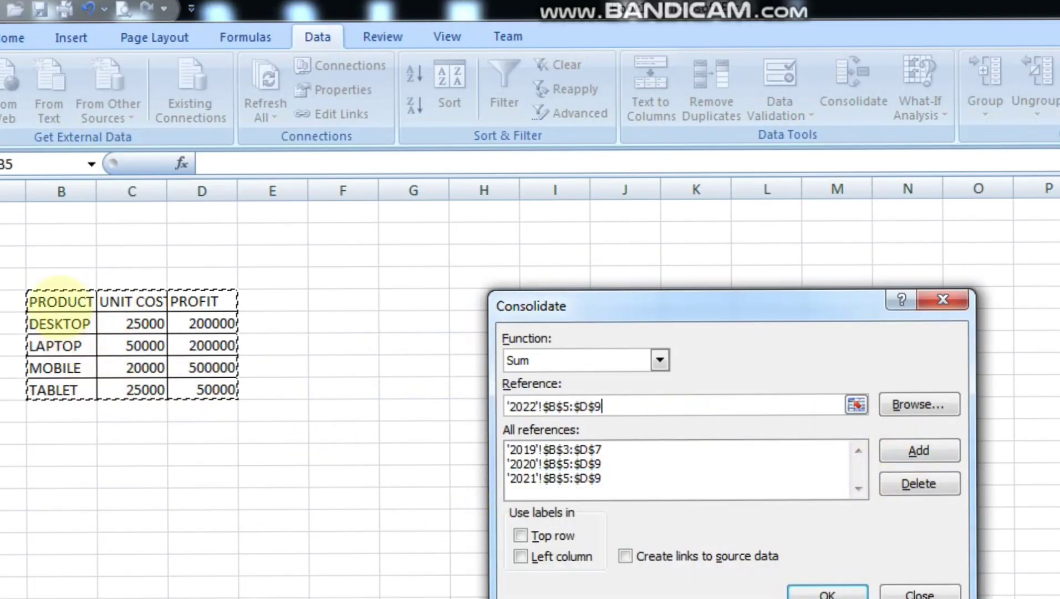
{"action": "left_click_drag", "start_coordinate": [61, 302], "coordinate": [213, 391]}
{"action": "left_click", "coordinate": [918, 450]}
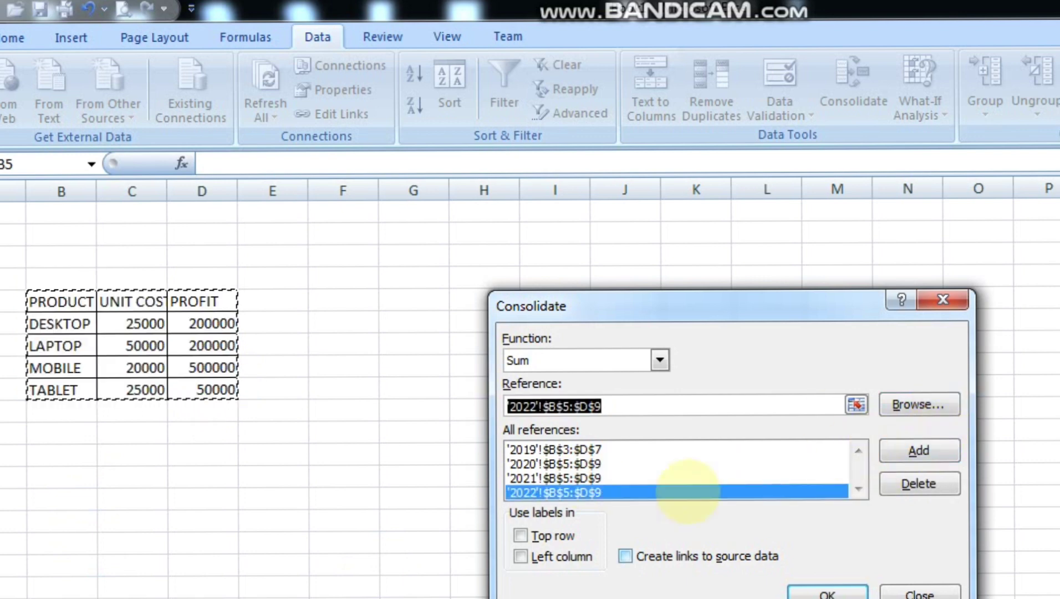
{"action": "left_click", "coordinate": [549, 535]}
{"action": "left_click", "coordinate": [549, 556]}
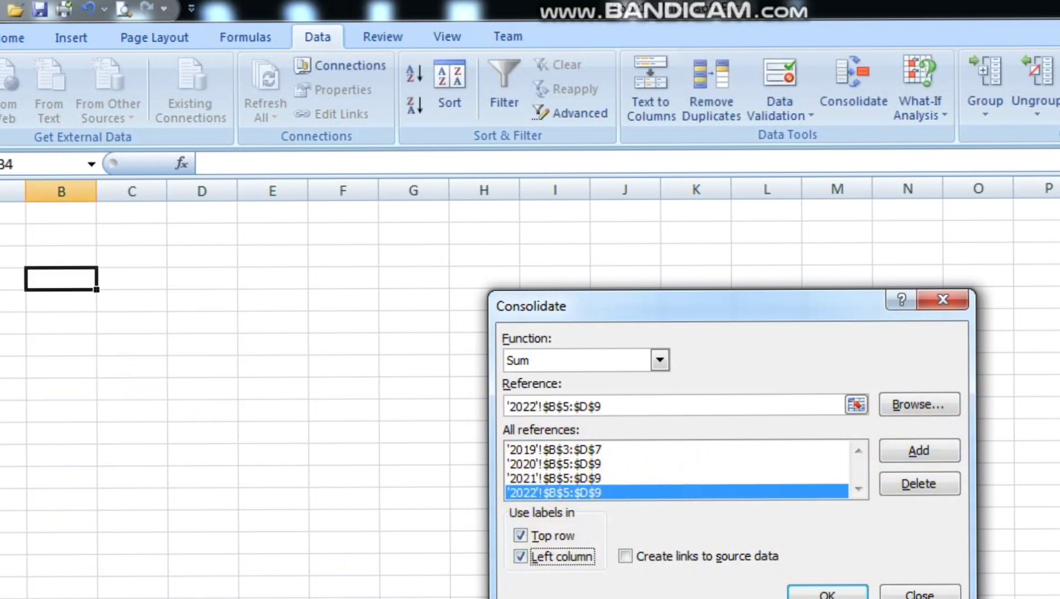
{"action": "left_click", "coordinate": [827, 592]}
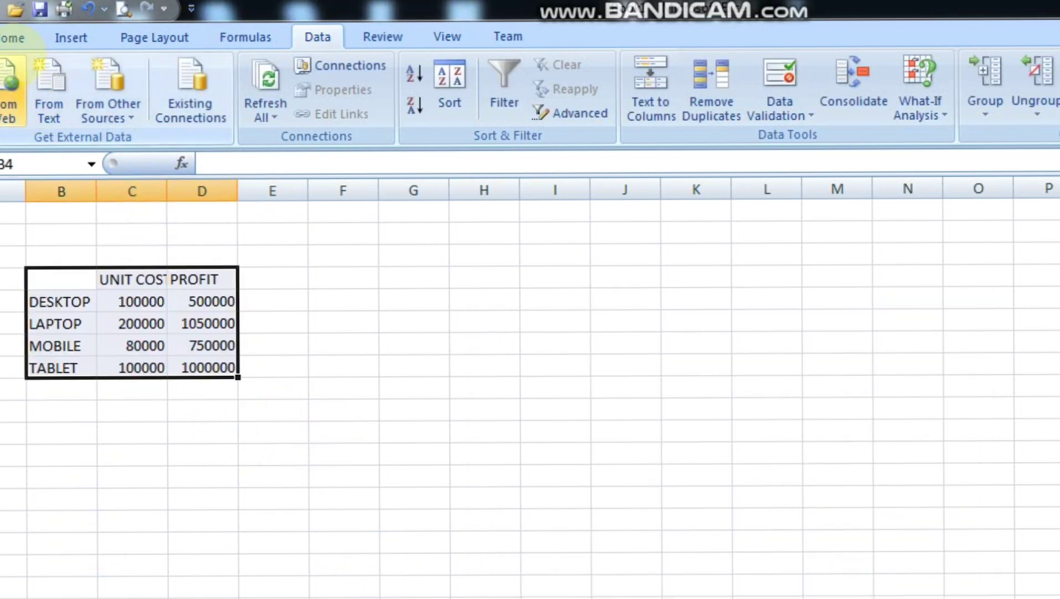
- Give the consolidated table All Borders, centre and middle alignment, and a wider column C
{"action": "left_click", "coordinate": [14, 38]}
{"action": "left_click", "coordinate": [179, 77]}
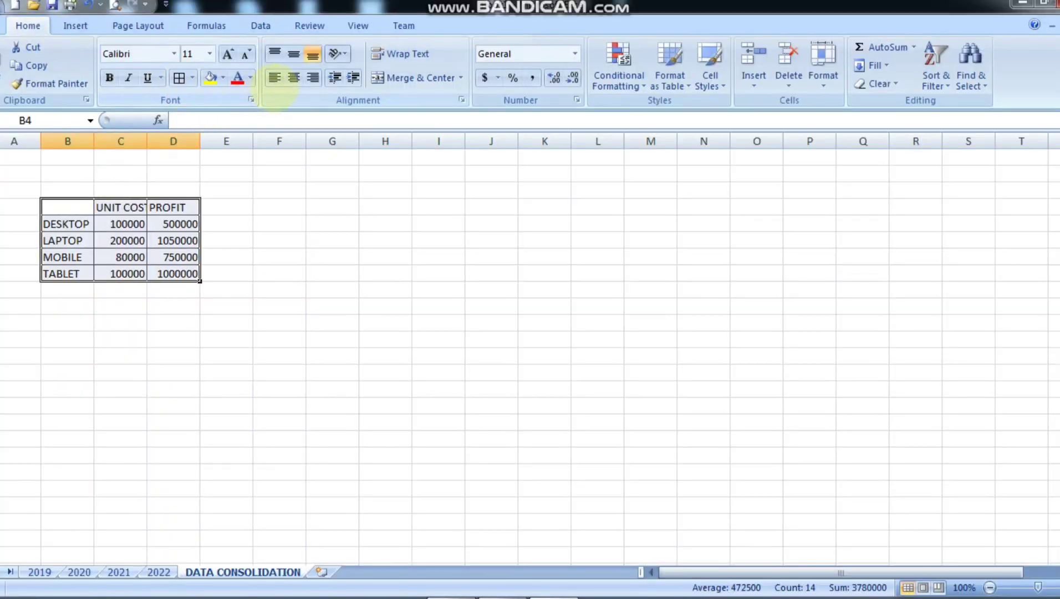
{"action": "left_click", "coordinate": [294, 77]}
{"action": "left_click", "coordinate": [295, 54]}
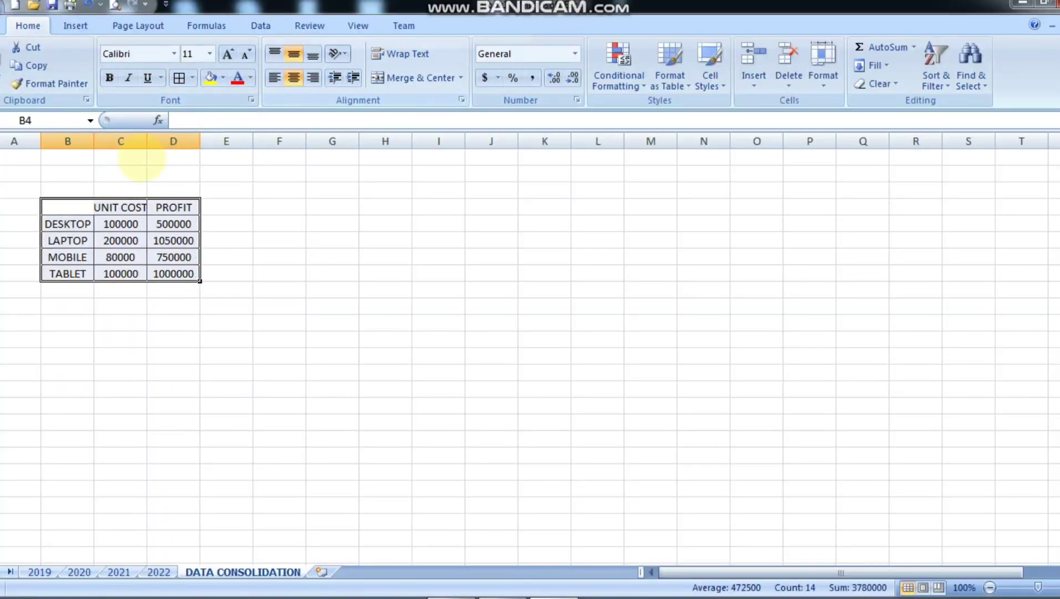
{"action": "left_click_drag", "start_coordinate": [147, 141], "coordinate": [153, 142]}
{"action": "left_click", "coordinate": [246, 341]}
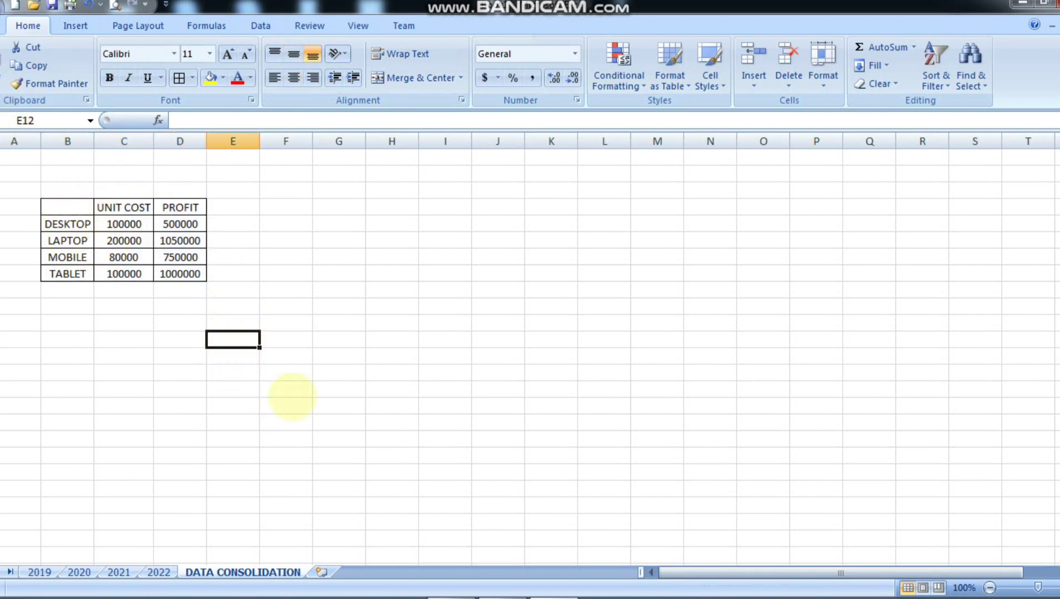
{"action": "left_click", "coordinate": [554, 598]}
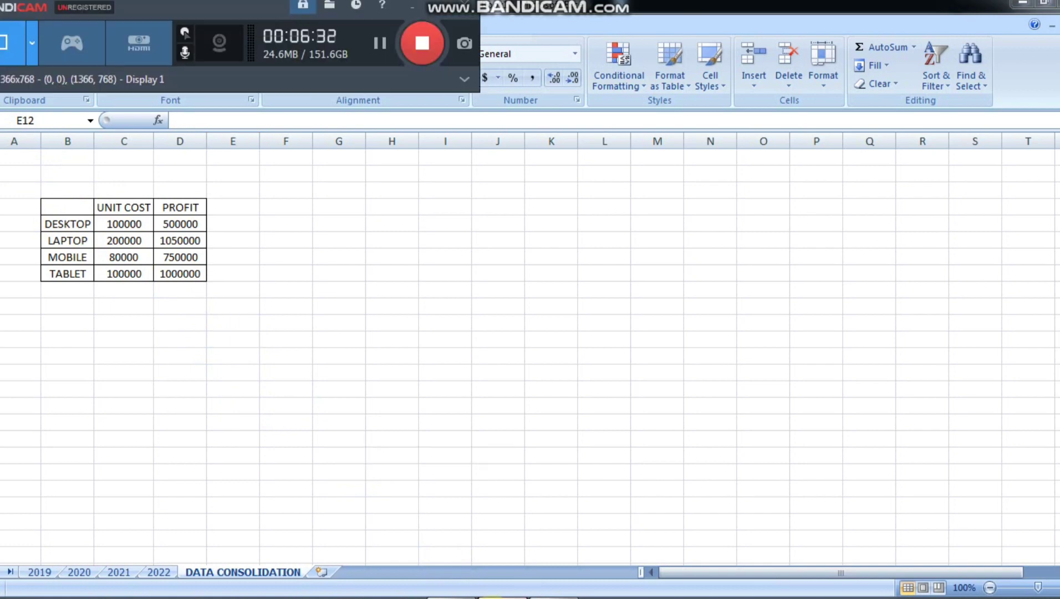